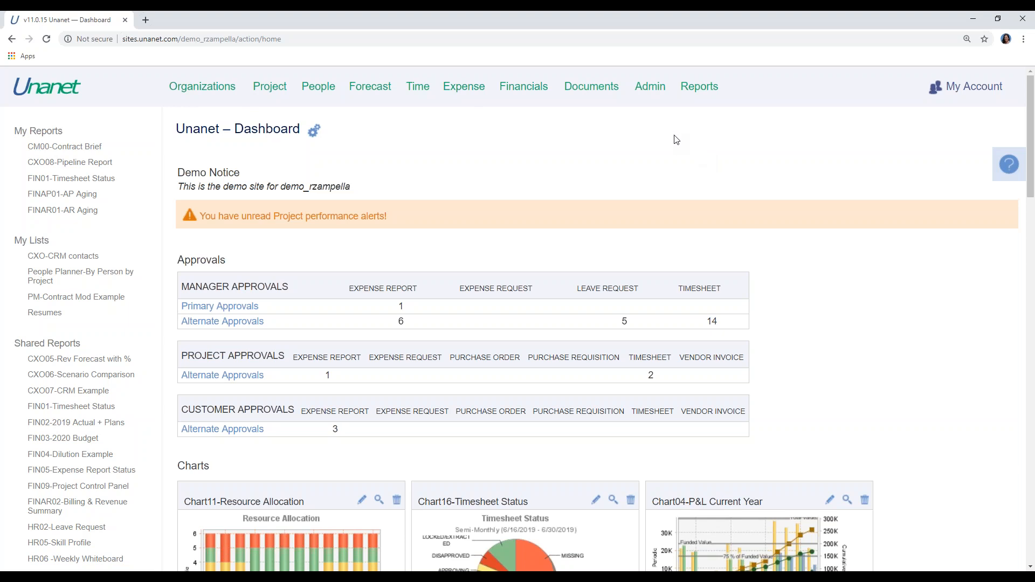
Open the general Time system properties and show the description of the Enable Leave Requests setting.
left_click(651, 92)
left_click(700, 371)
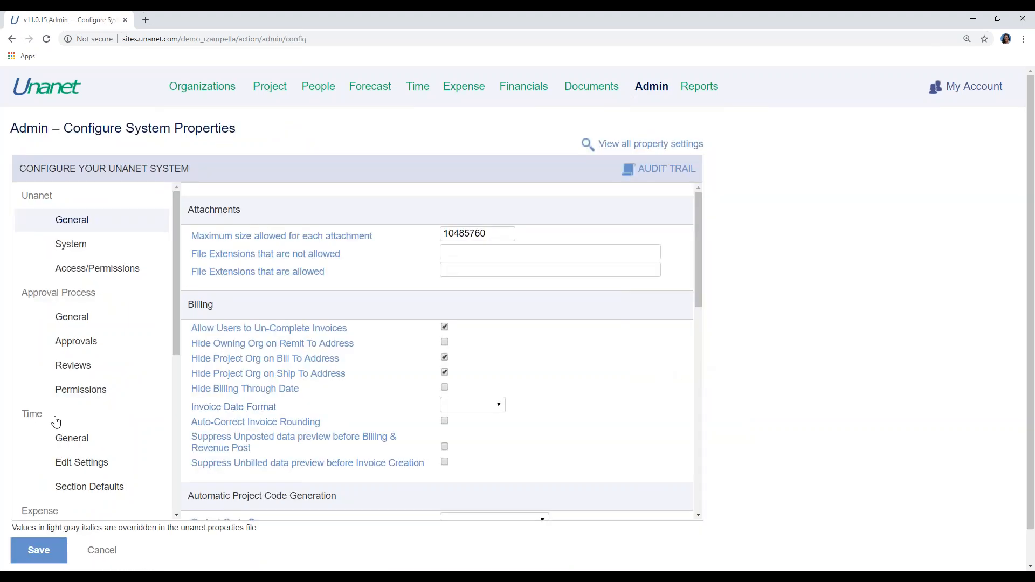
left_click(84, 442)
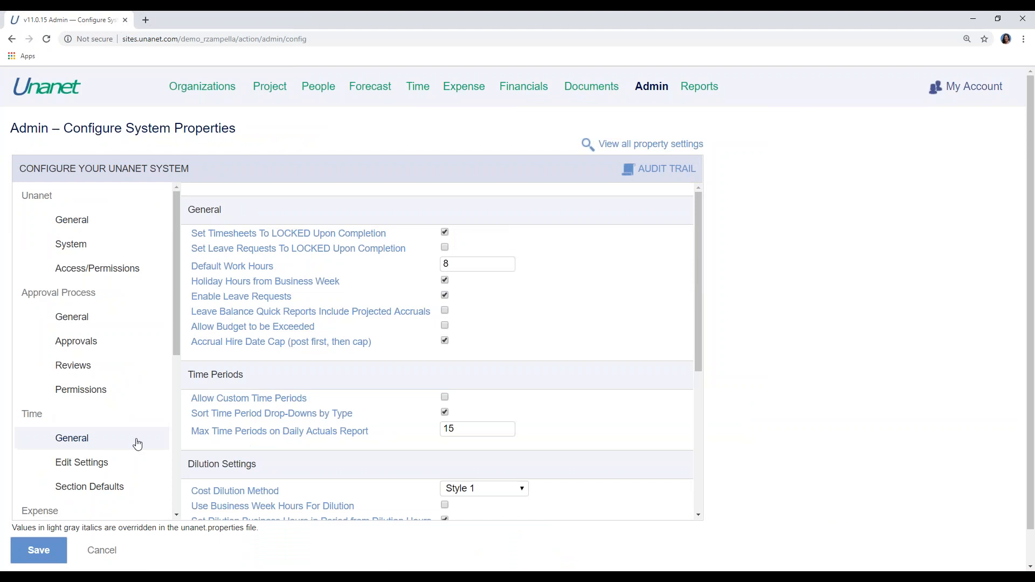
left_click(266, 297)
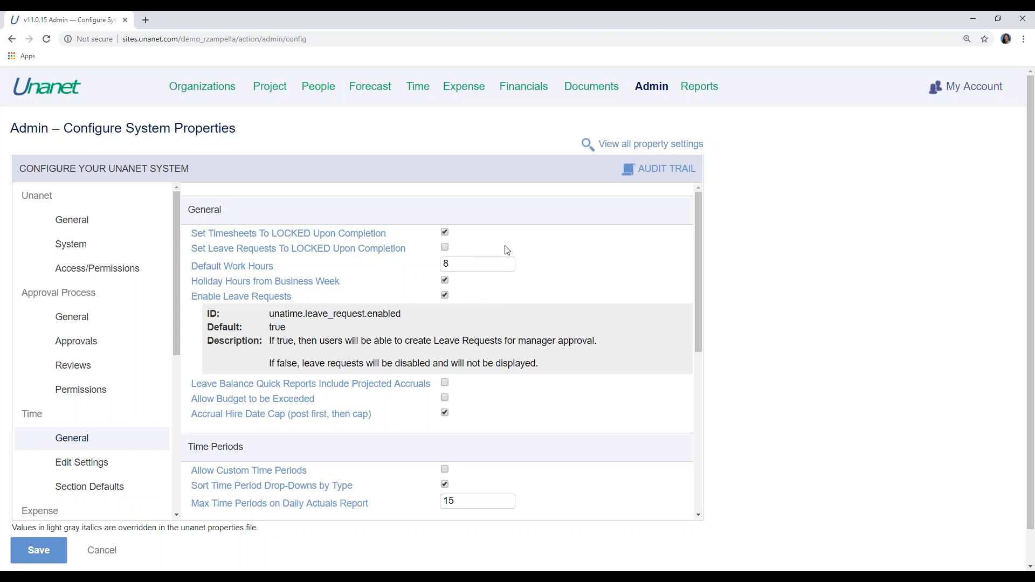
Run the Approval Group Details reference report with its default criteria for all approval groups.
mouse_move(713, 107)
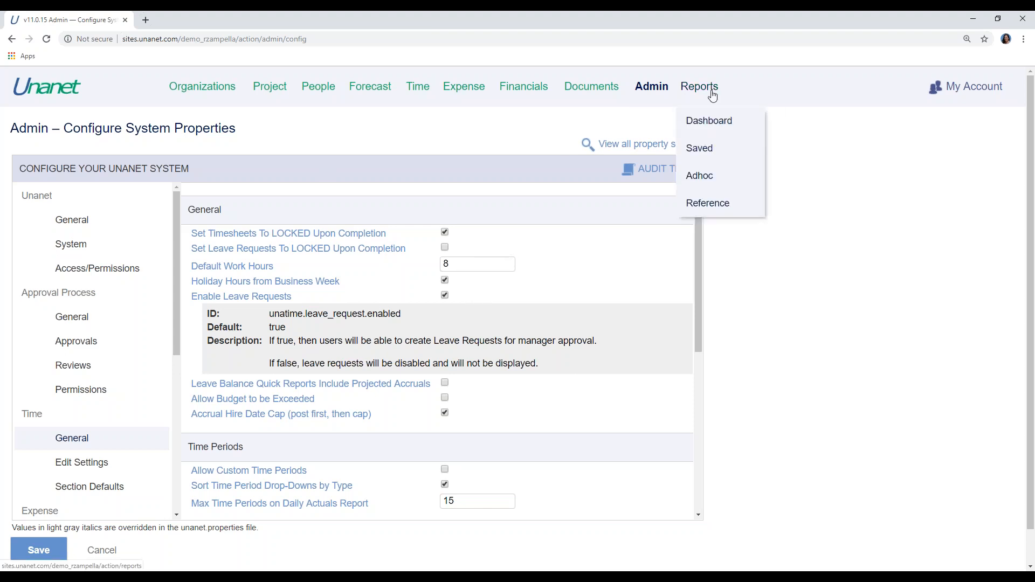
left_click(718, 204)
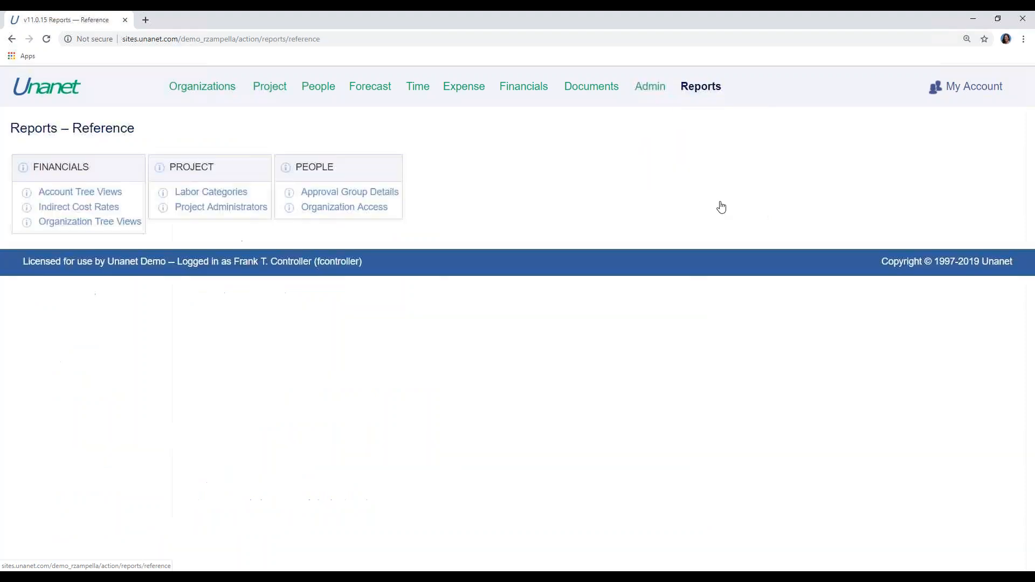
left_click(386, 197)
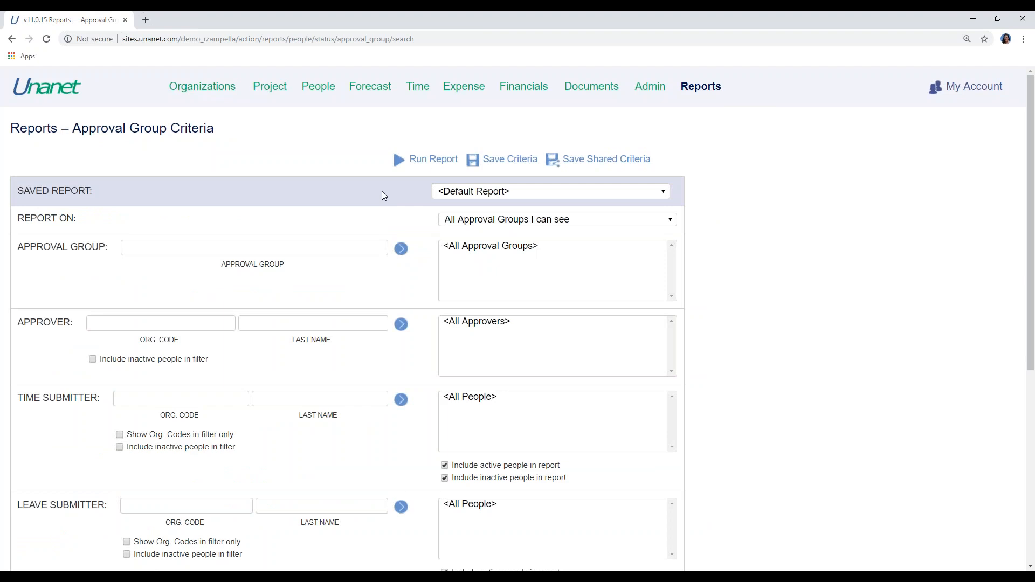
left_click(421, 159)
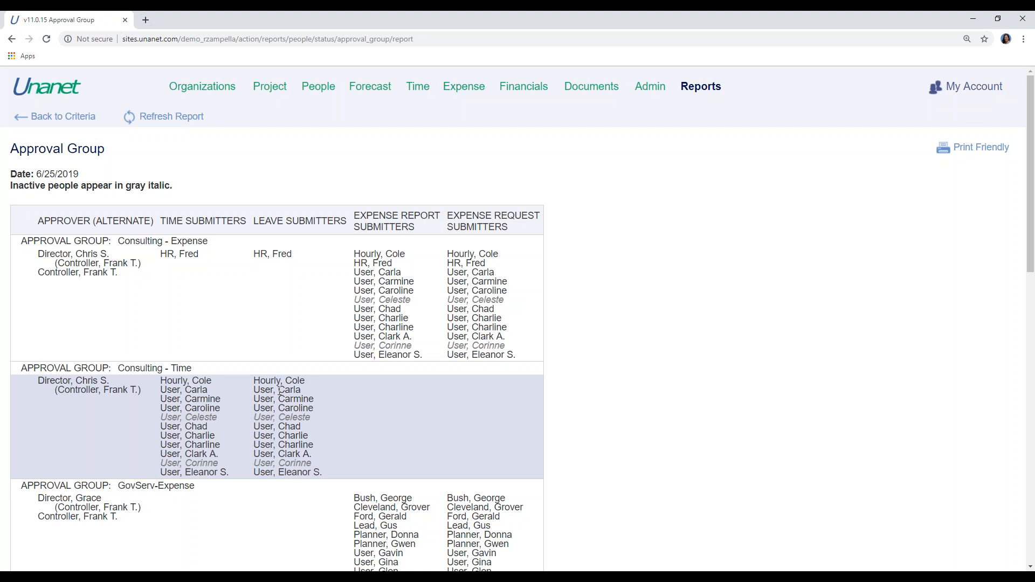
Log in with the approving manager's account and open the primary manager approvals queue.
left_click(60, 93)
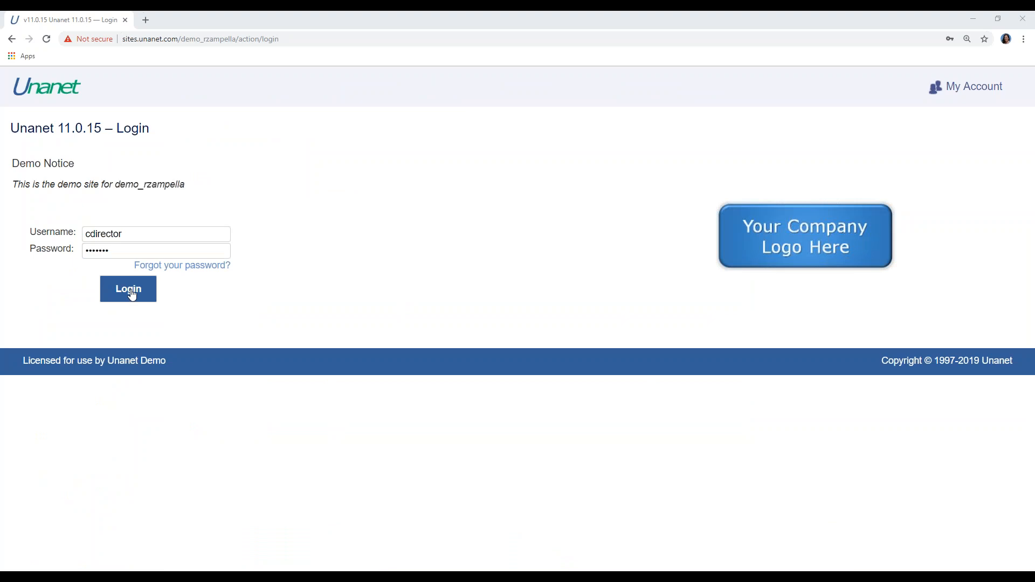
left_click(131, 294)
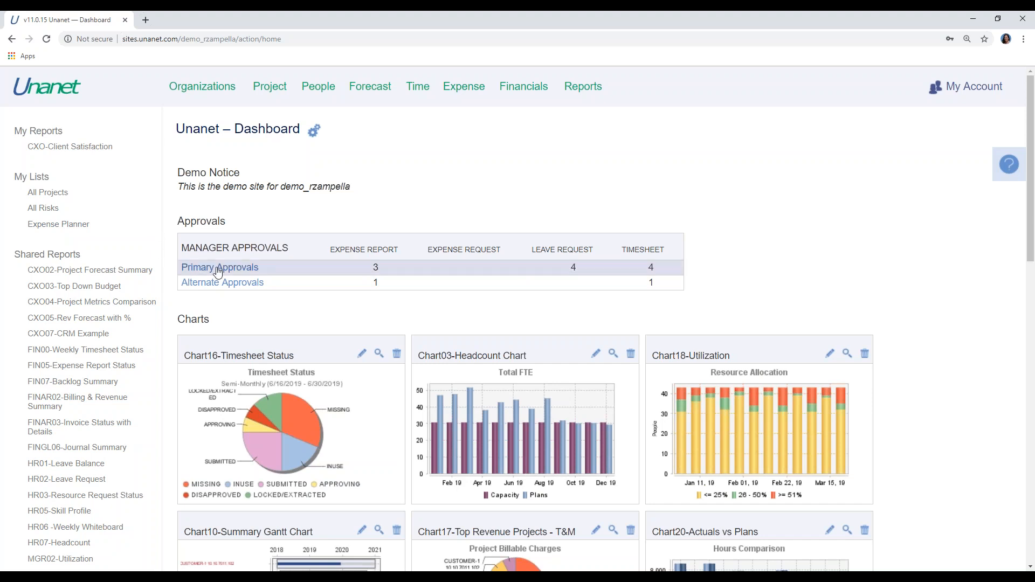
left_click(249, 272)
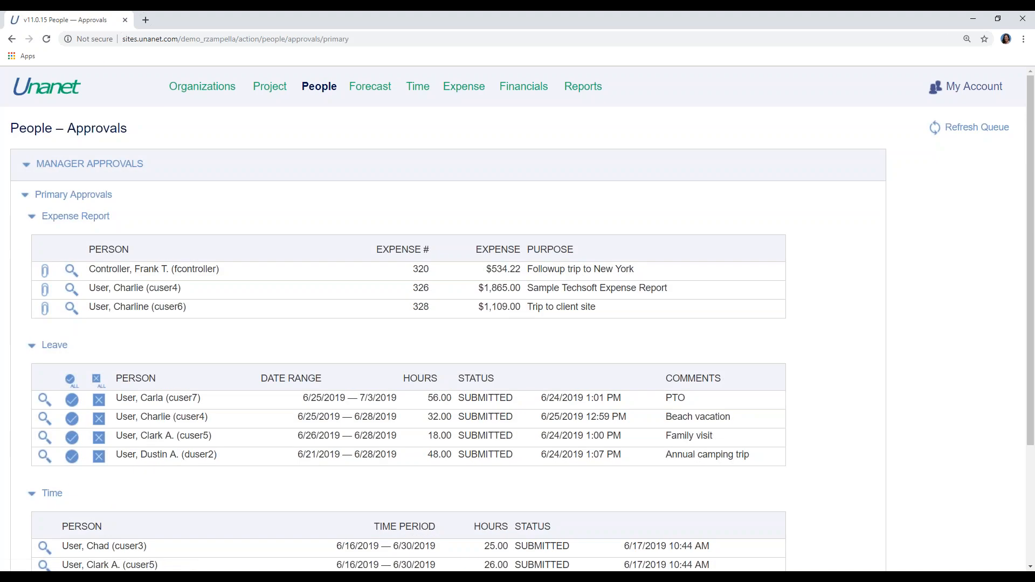
Collapse the Expense Report and Time sections of the queue and preview the beach vacation leave request.
left_click(32, 218)
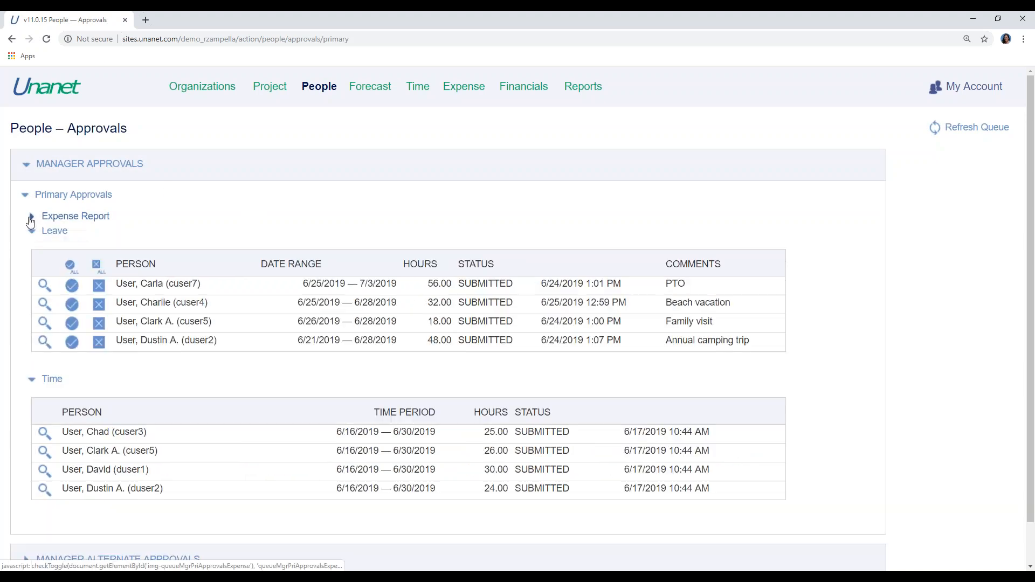
left_click(32, 381)
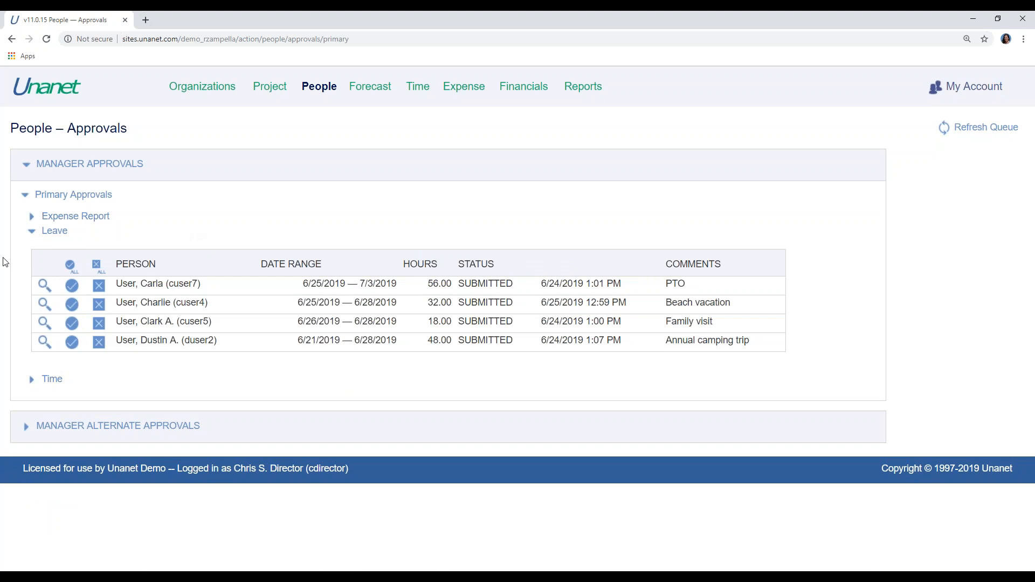
left_click(42, 305)
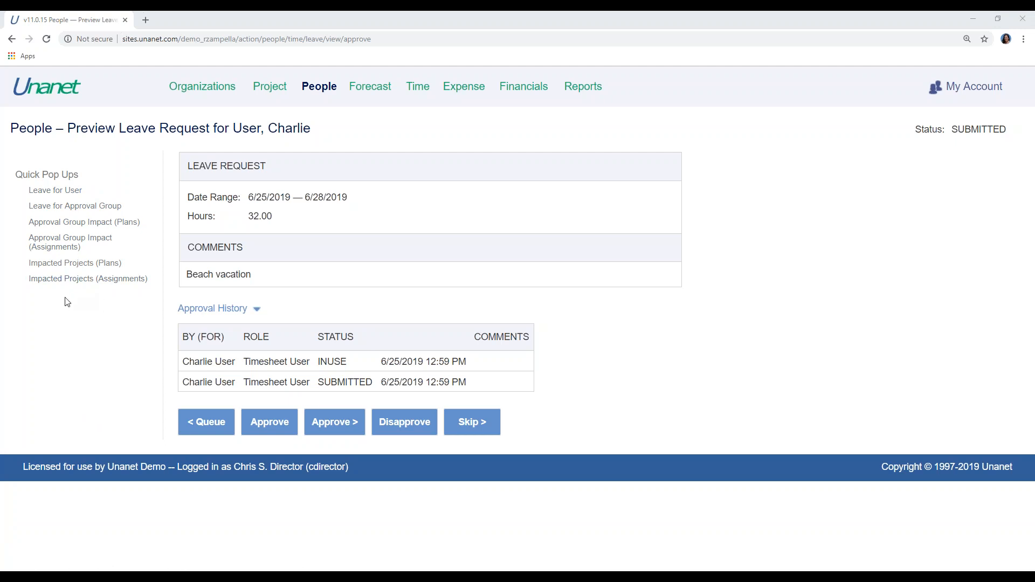
Check the requester's leave balances in the Leave for User pop-up against the hours requested.
left_click(71, 192)
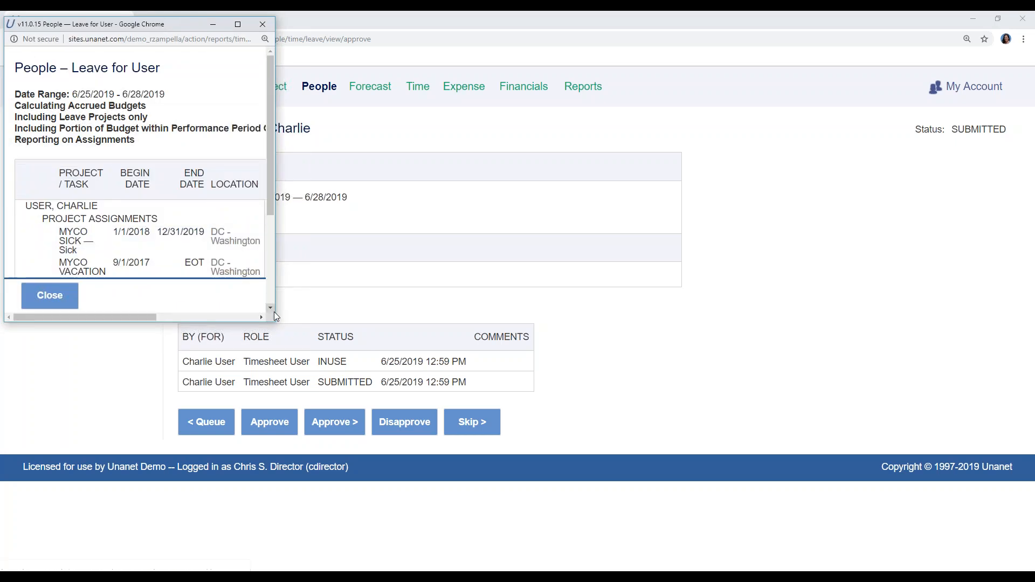
left_click_drag(271, 296, 600, 332)
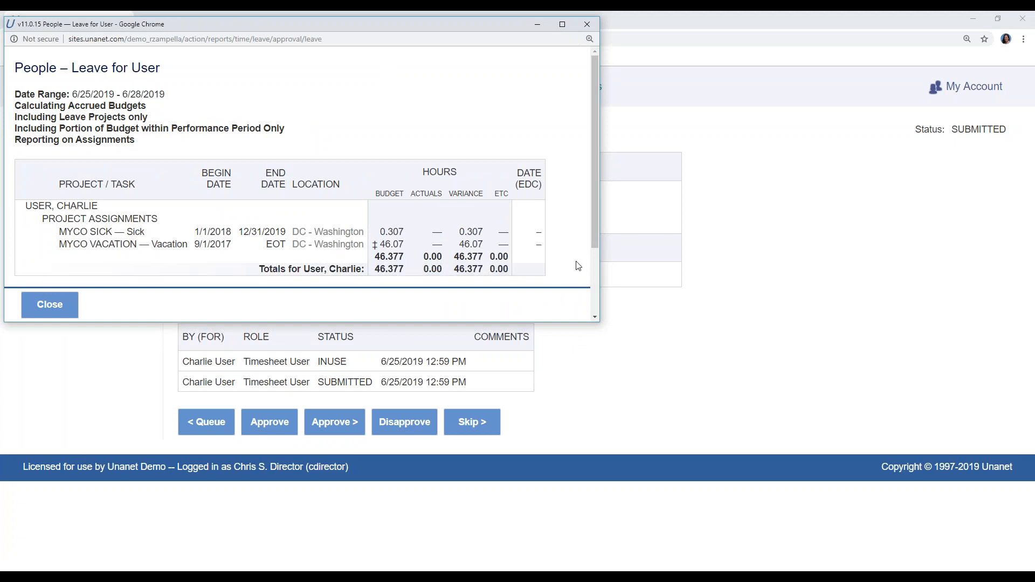
left_click(67, 313)
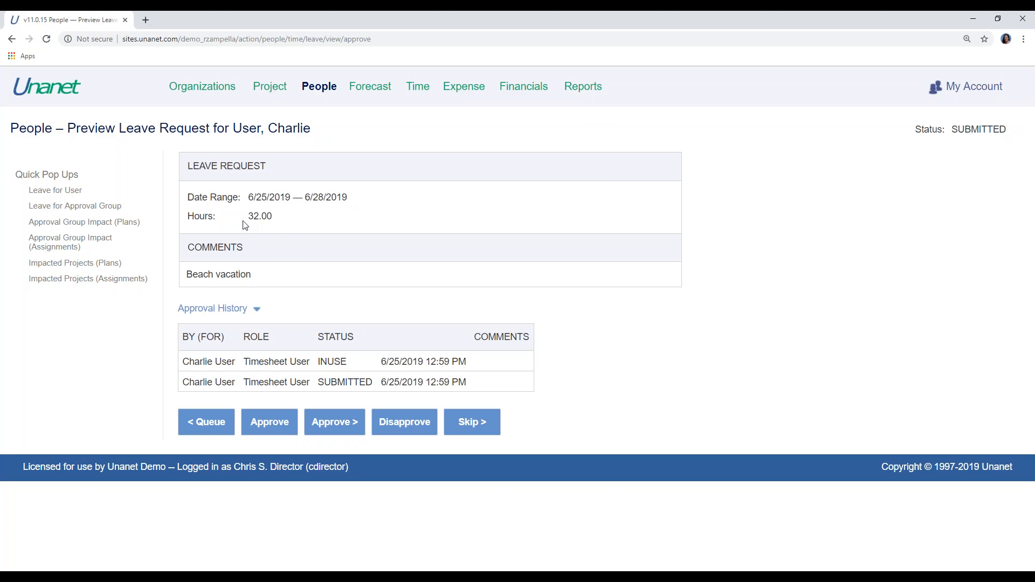
left_click_drag(249, 218, 279, 223)
left_click(113, 320)
Review the Leave for Approval Group pop-up for the requested dates, widening it to see all days, and close it.
left_click(92, 207)
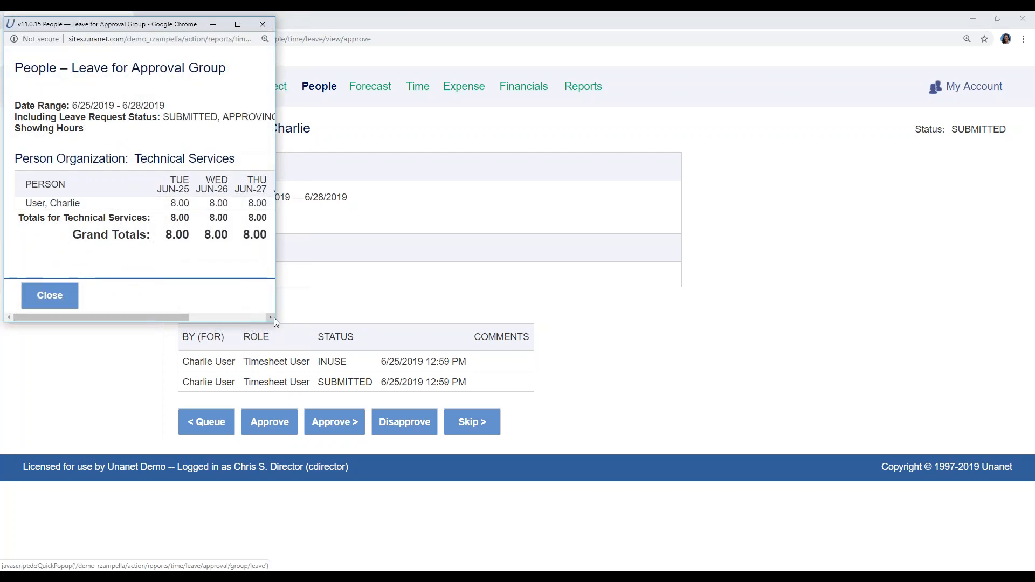
left_click_drag(274, 318, 478, 318)
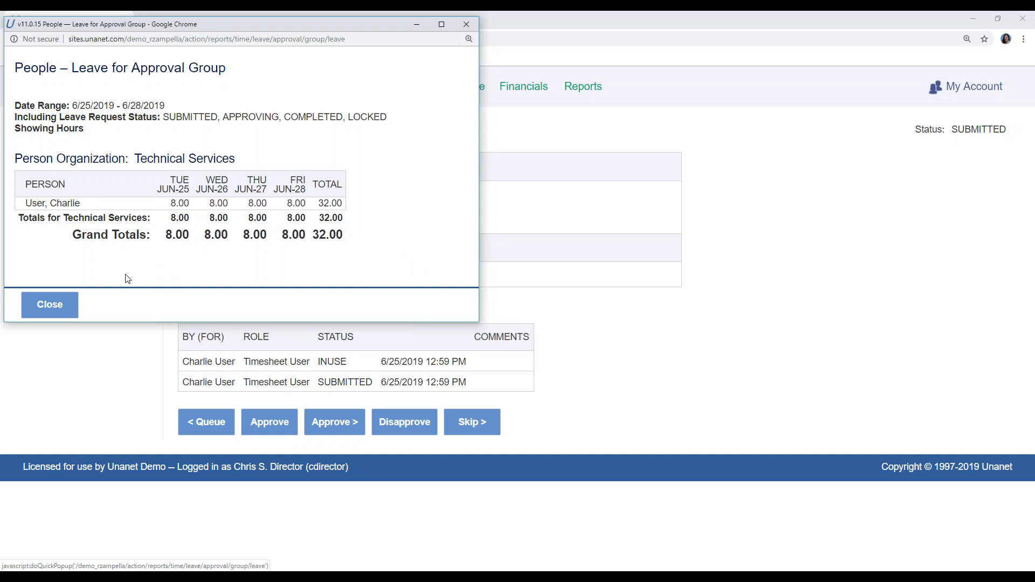
left_click(59, 307)
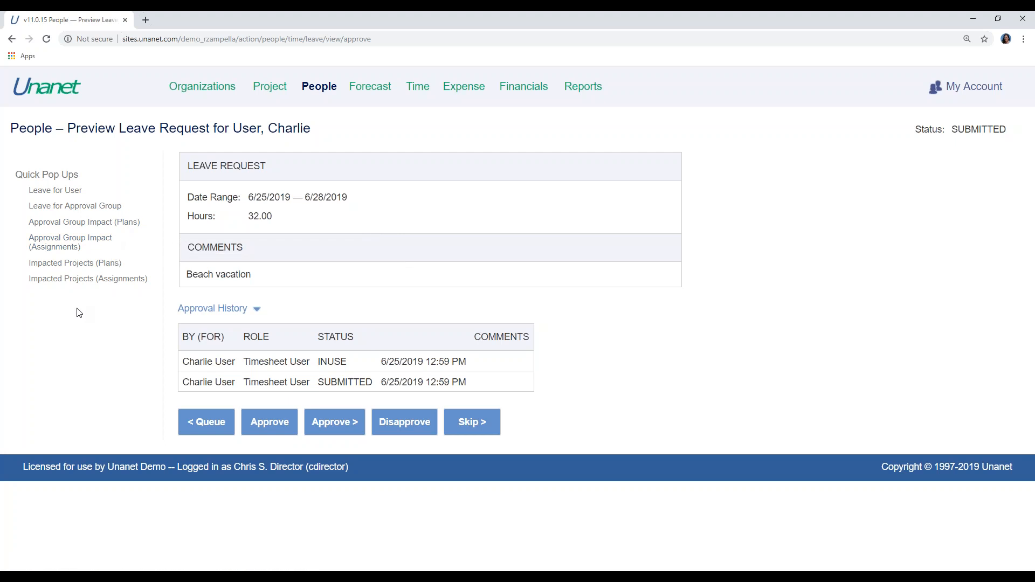
Review the Impacted Projects (Assignments) pop-up at full size for the requested dates and close it.
left_click(89, 283)
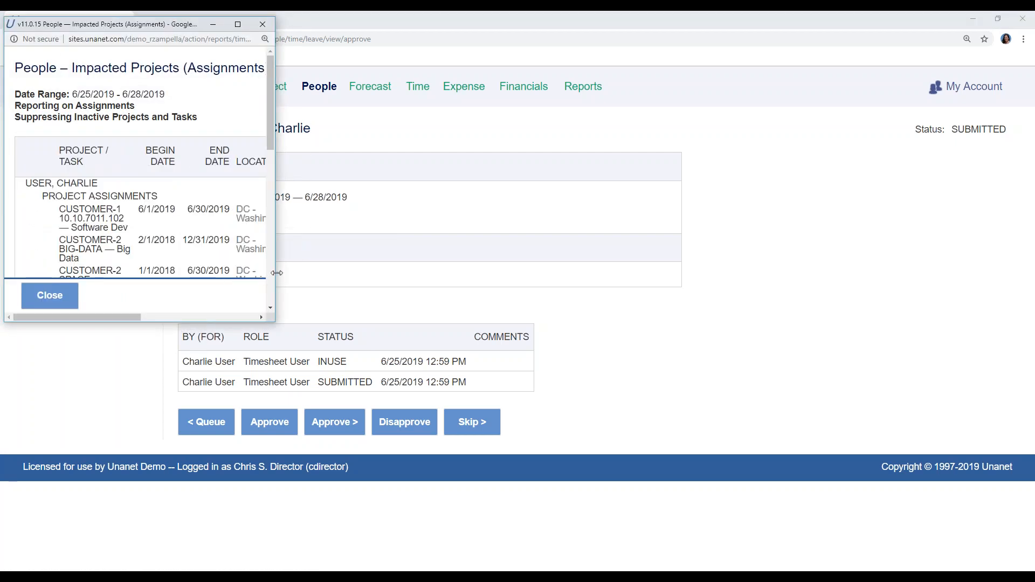
left_click_drag(275, 279, 663, 306)
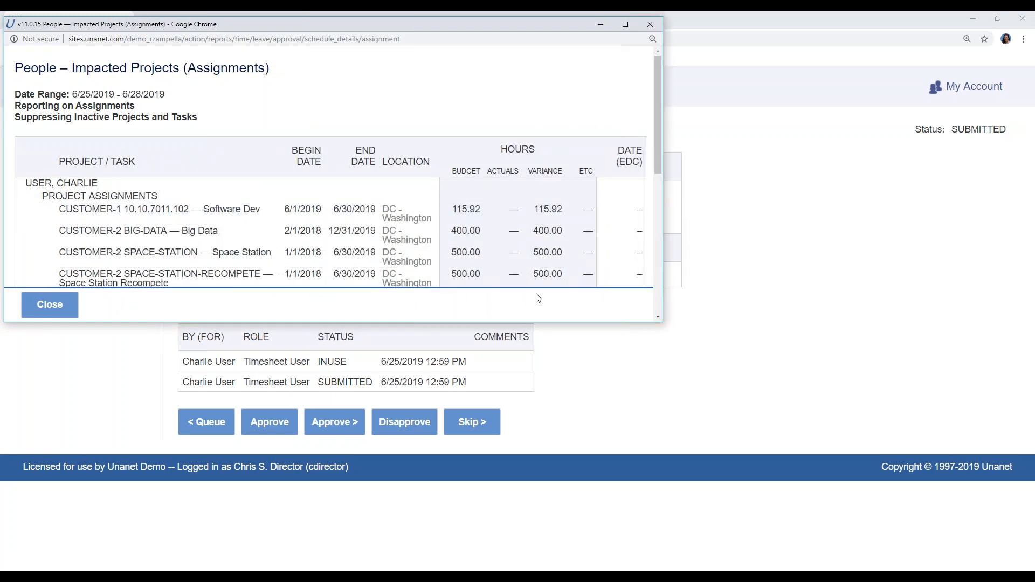
left_click(625, 25)
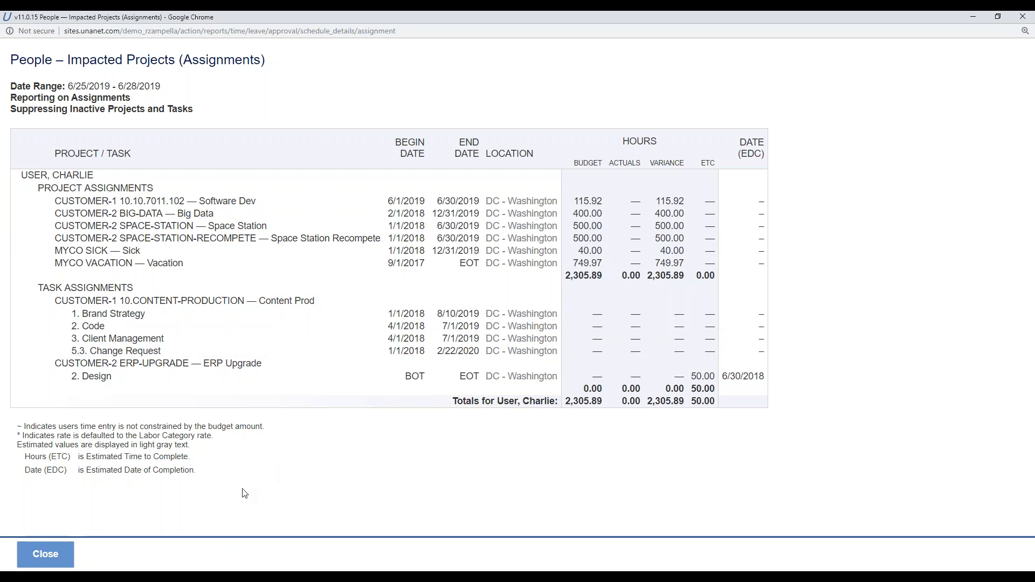
left_click(65, 563)
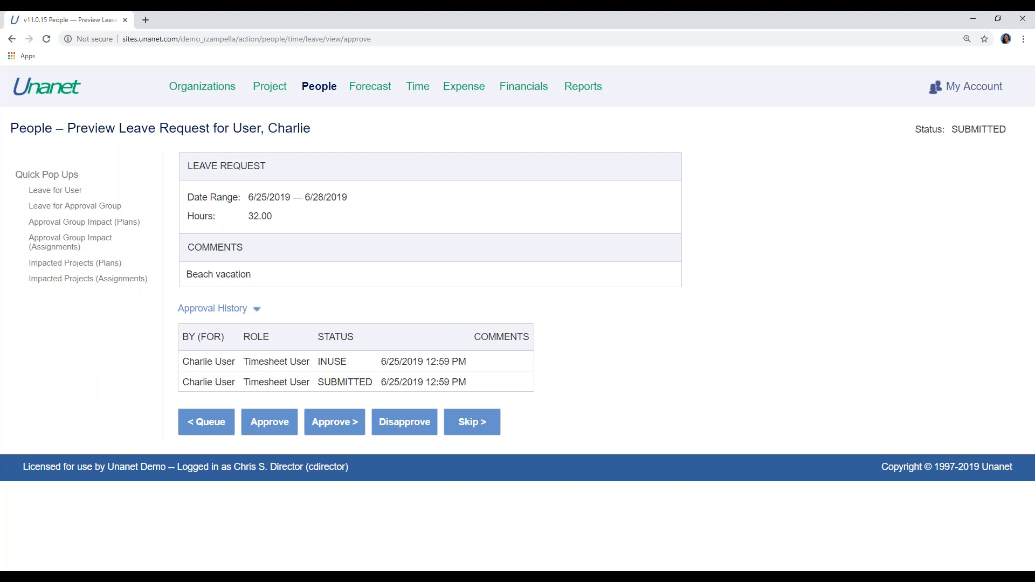
Approve the beach vacation leave request with the approval comment "Have fun!".
left_click(269, 430)
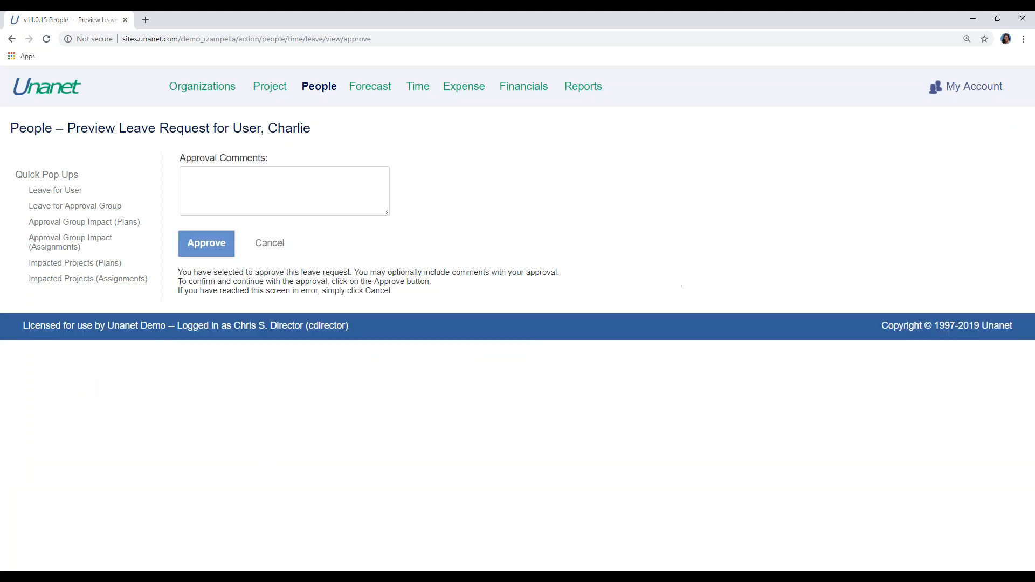
left_click(233, 195)
type("Have fun")
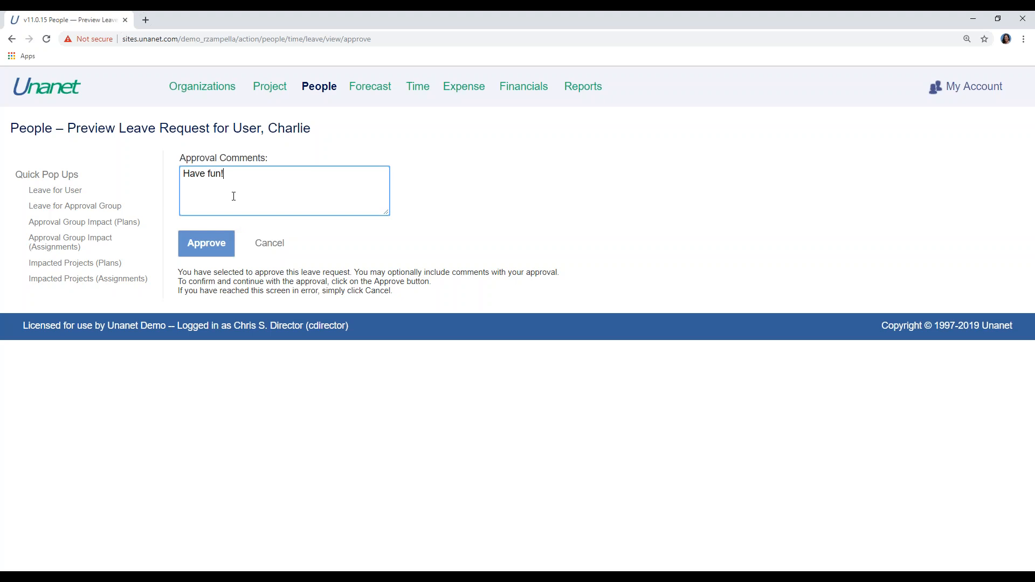
type("!")
left_click(208, 242)
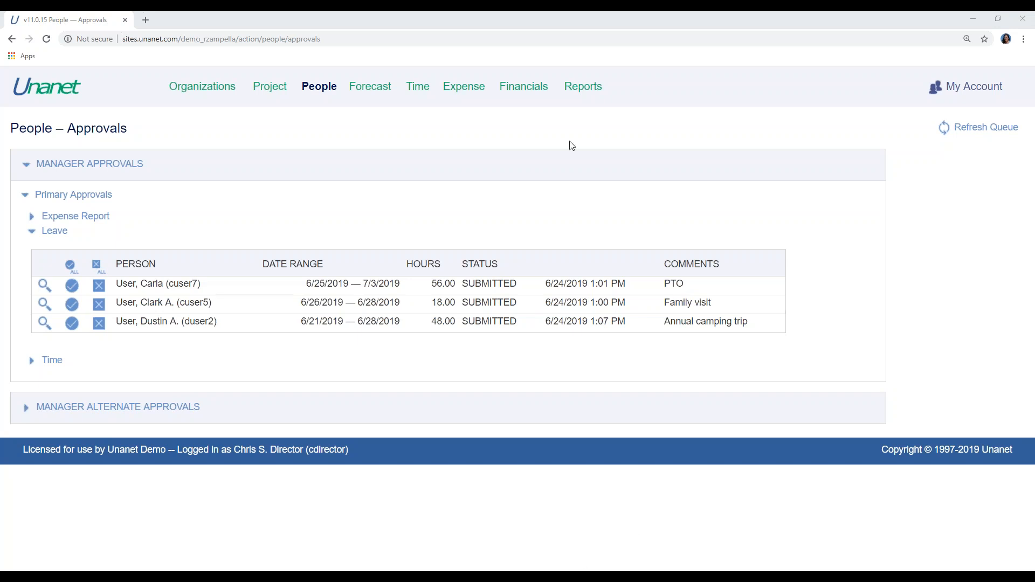
Collapse the Financial, Project Accounting and Project report sections on the reports dashboard and open the People Schedule Details report criteria.
left_click(587, 94)
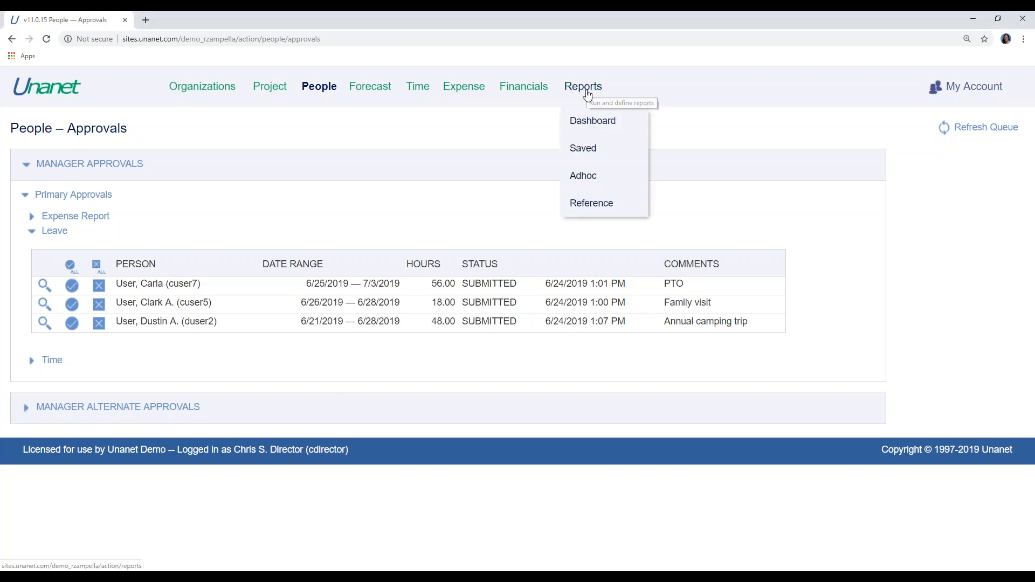
left_click(590, 121)
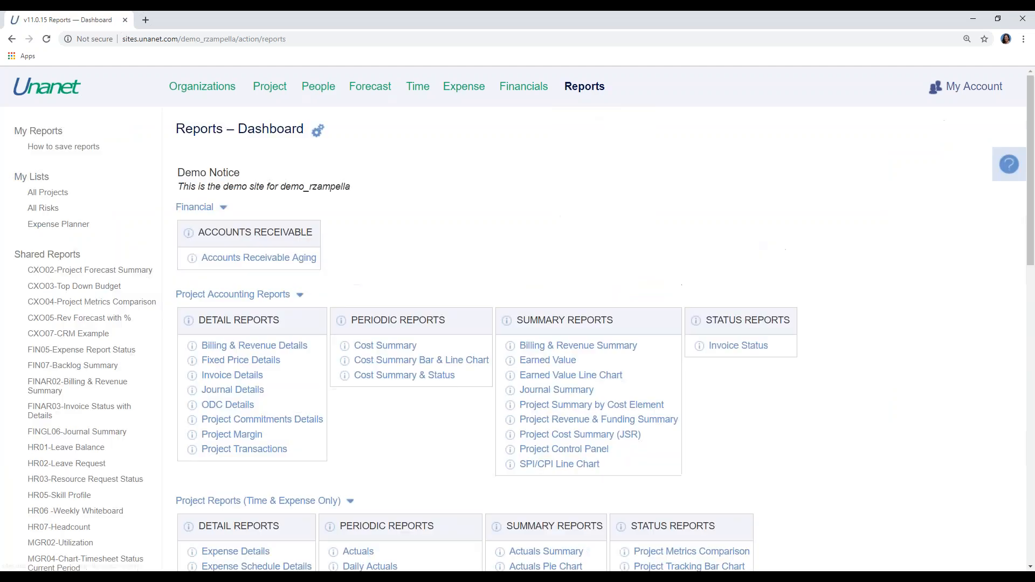
scroll(853, 337, "down", 1)
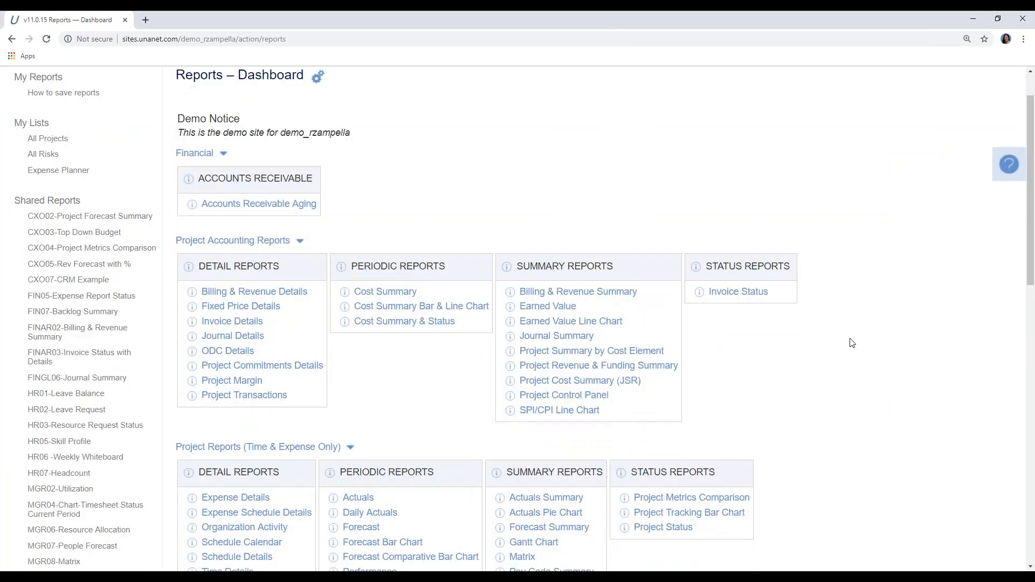
left_click(222, 153)
left_click(297, 169)
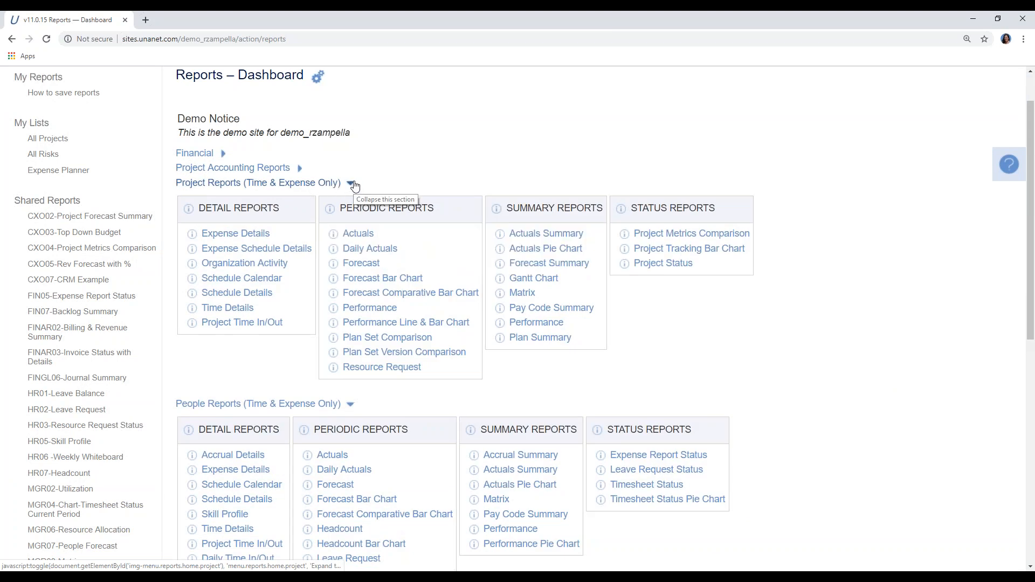
left_click(351, 184)
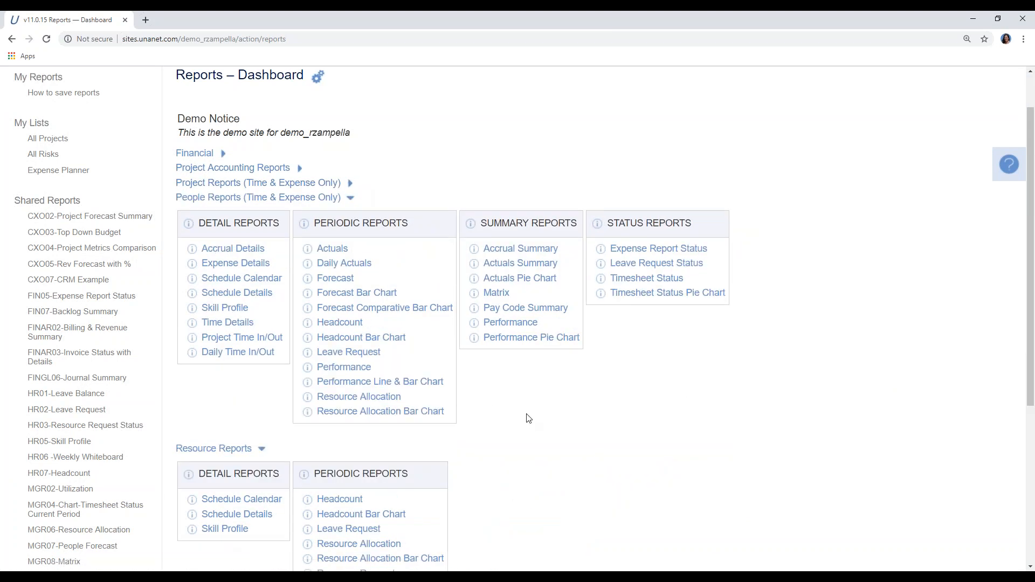
left_click(262, 295)
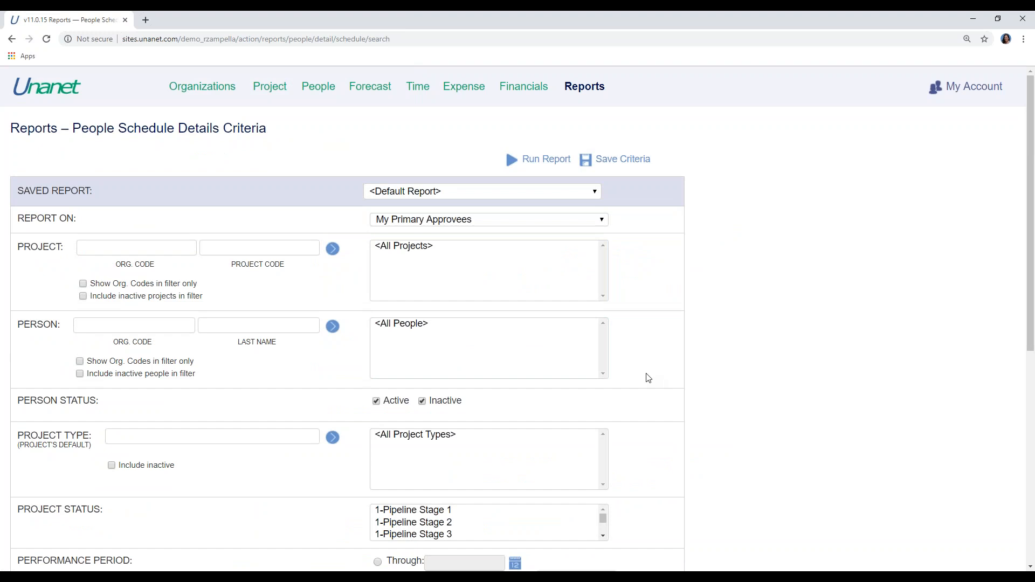
Run the People Schedule Details report for primary approvees with Include Leave Projects Only and Include Leave Requests enabled.
left_click(278, 248)
scroll(319, 344, "down", 4)
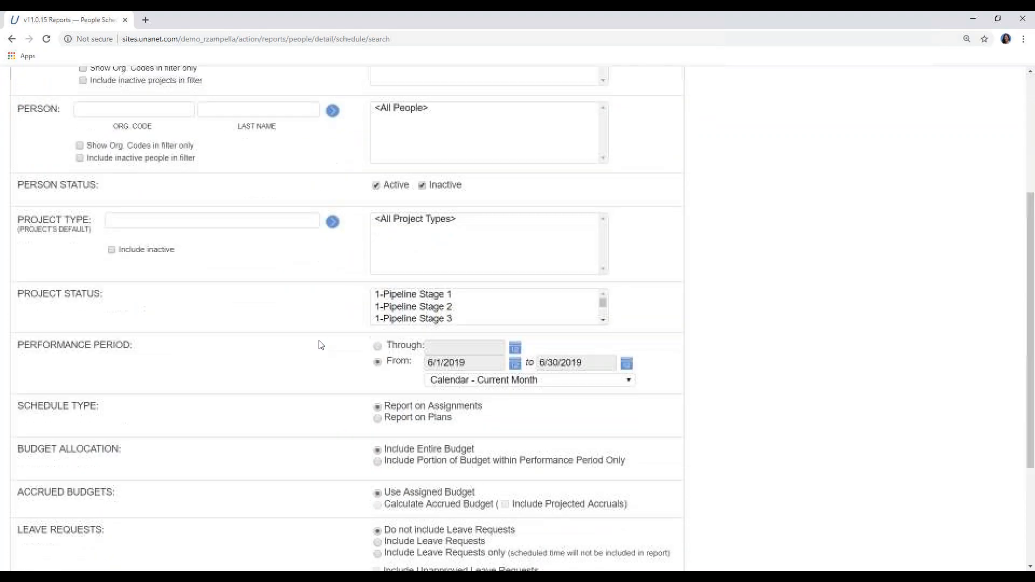
scroll(322, 344, "down", 1)
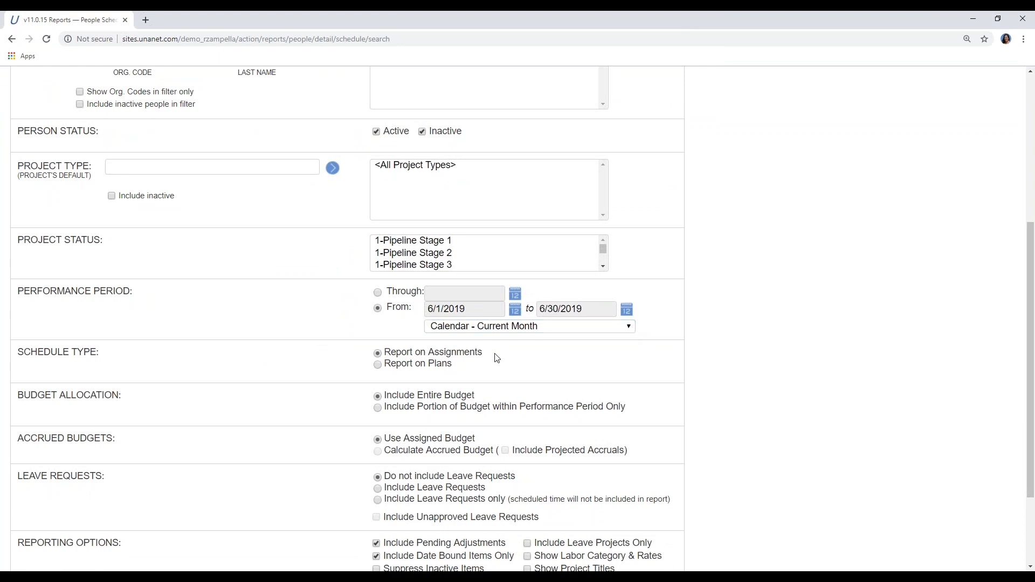
scroll(704, 408, "down", 1)
scroll(707, 411, "down", 2)
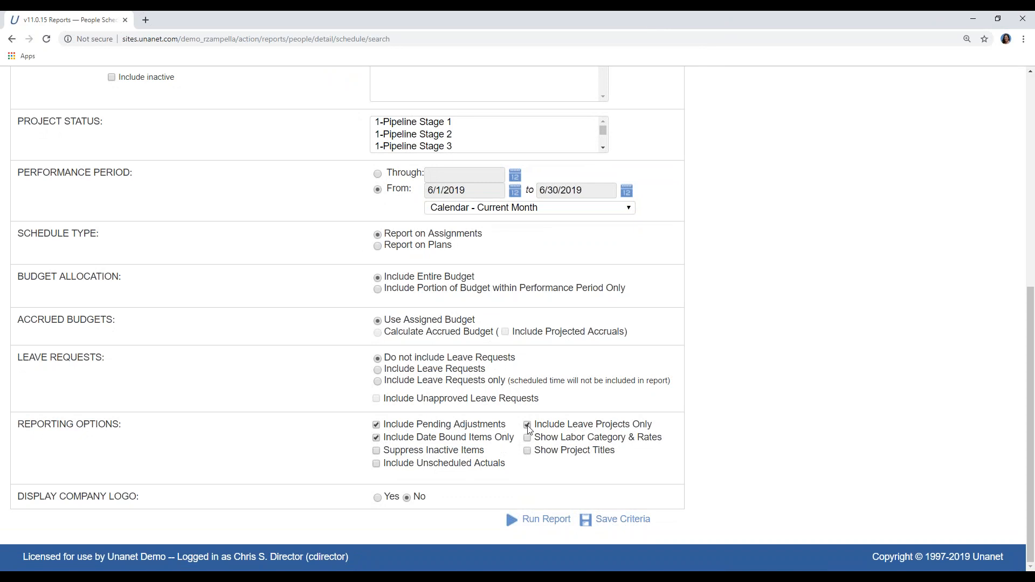
left_click(378, 370)
left_click(531, 520)
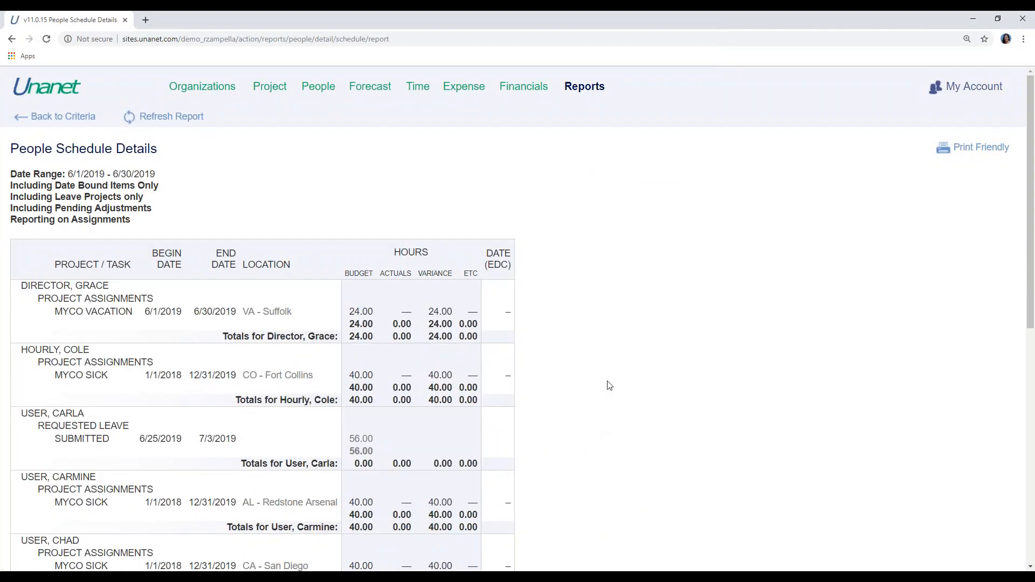
Examine the requested leave entries and their statuses for each approvee in the People Schedule Details report.
scroll(609, 385, "down", 1)
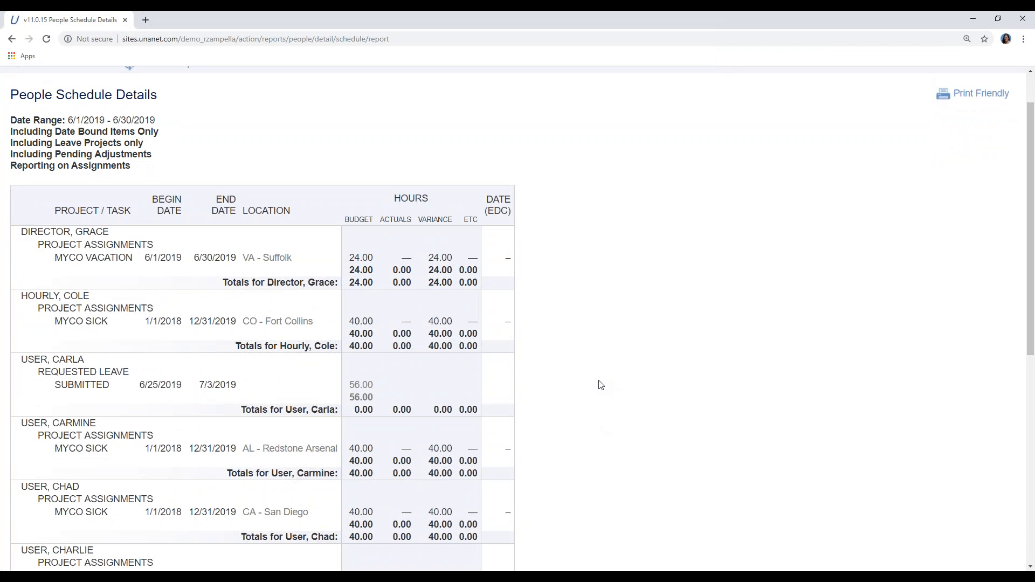
scroll(601, 385, "down", 3)
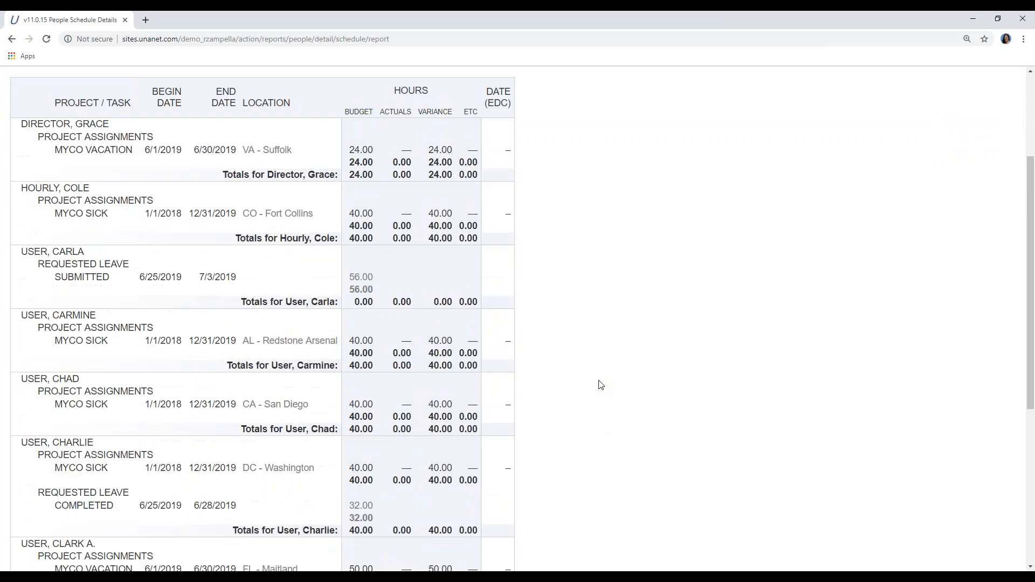
scroll(600, 385, "down", 1)
left_click_drag(38, 387, 132, 389)
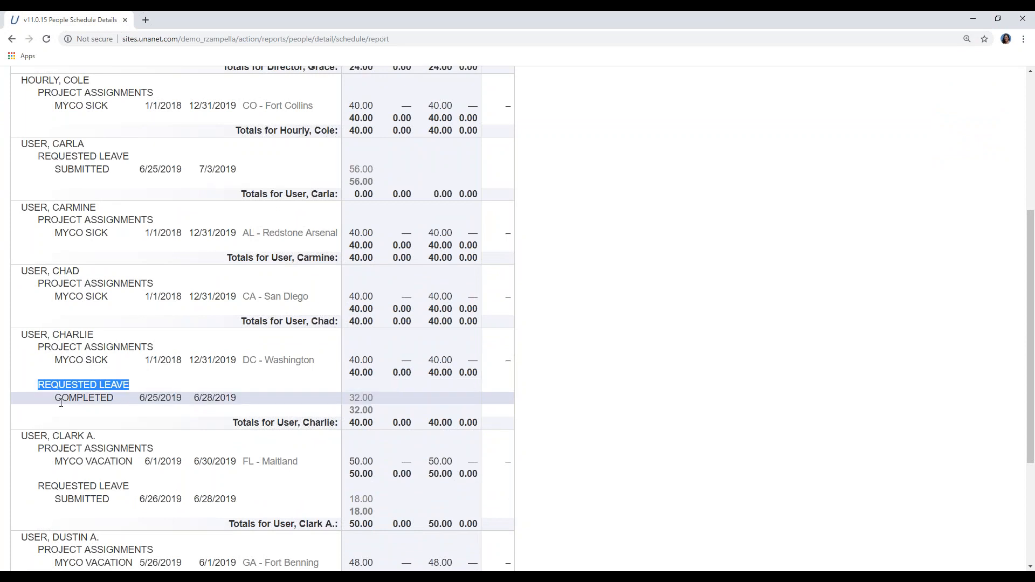
left_click_drag(61, 403, 127, 407)
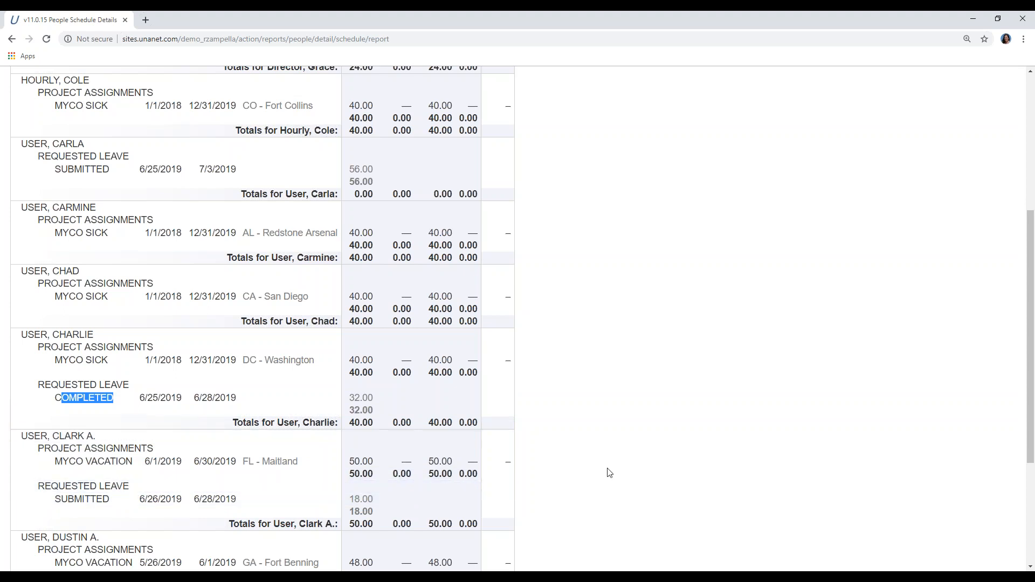
scroll(609, 472, "down", 2)
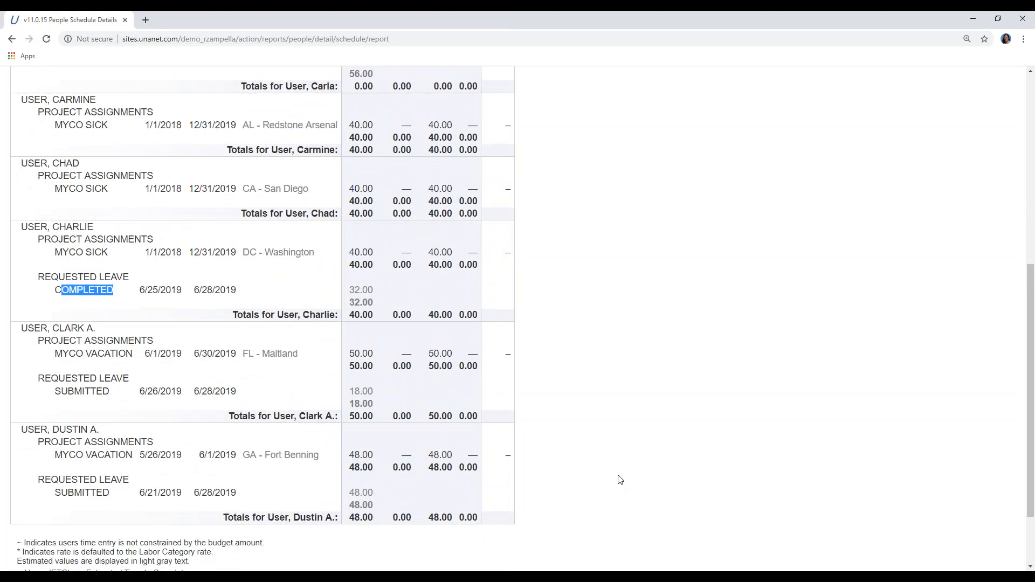
scroll(605, 482, "up", 6)
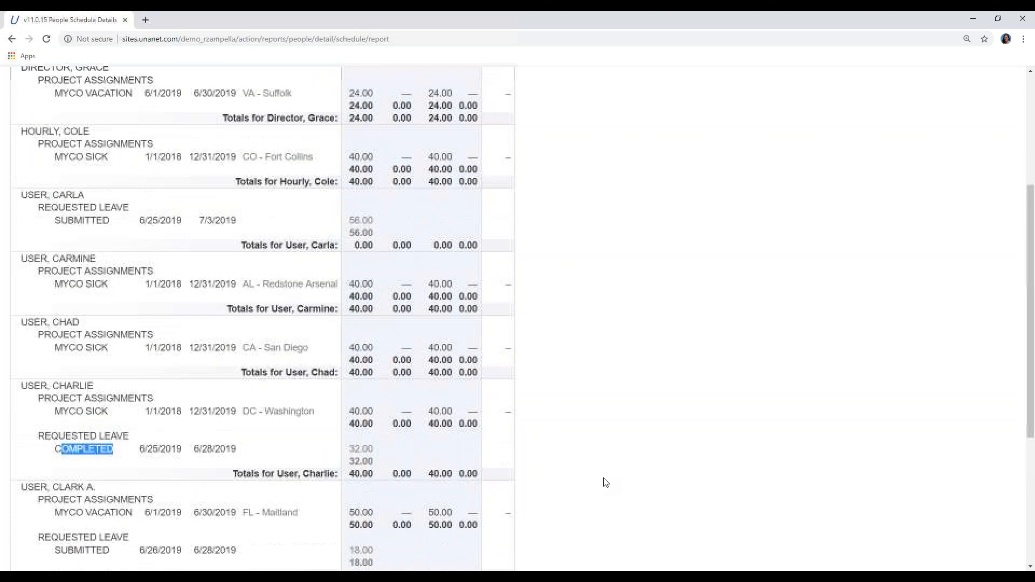
scroll(605, 482, "up", 2)
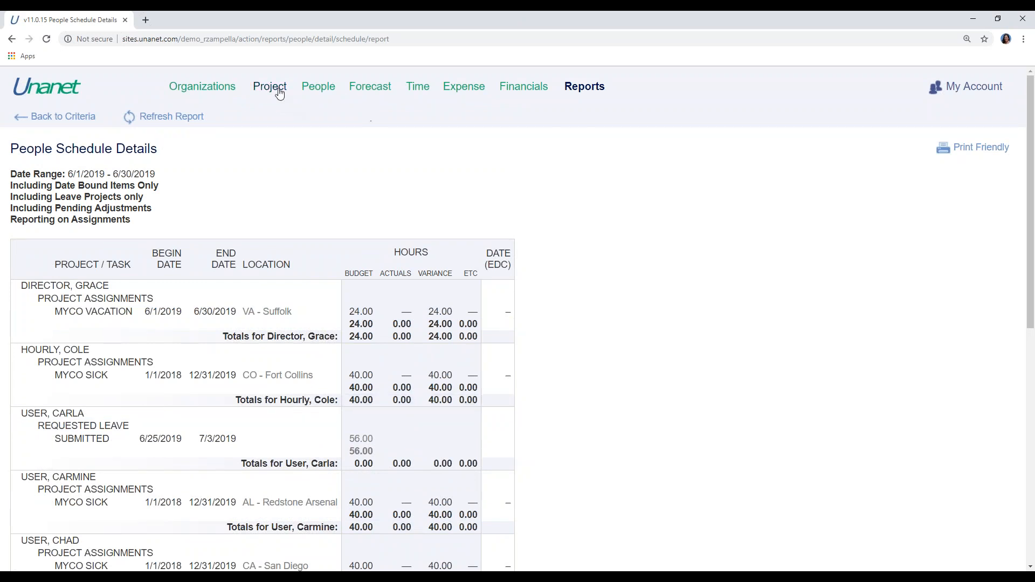
Run the shared report MGR06-Resource Allocation from the People dashboard.
mouse_move(283, 93)
mouse_move(319, 92)
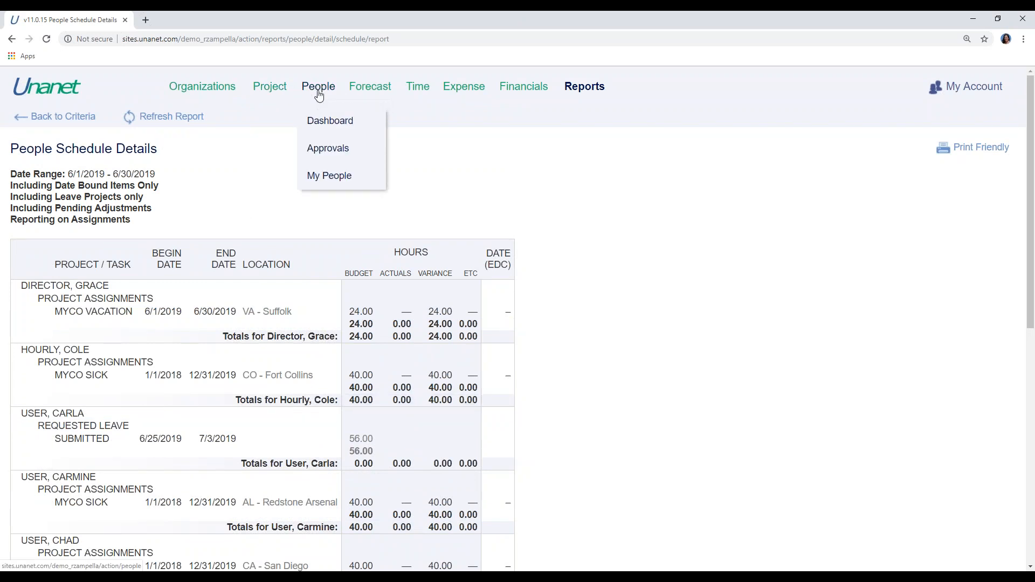
left_click(330, 122)
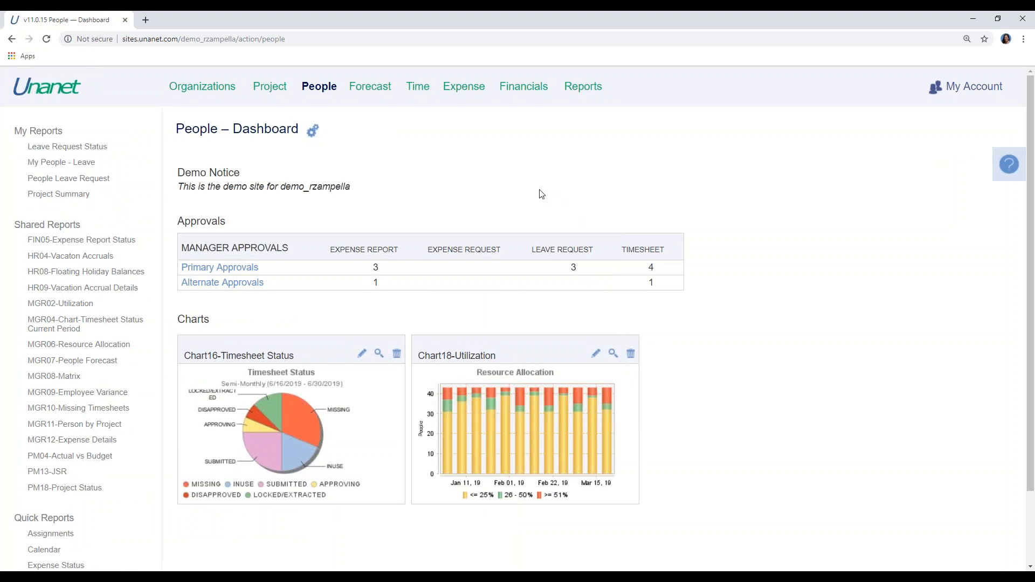
left_click(108, 352)
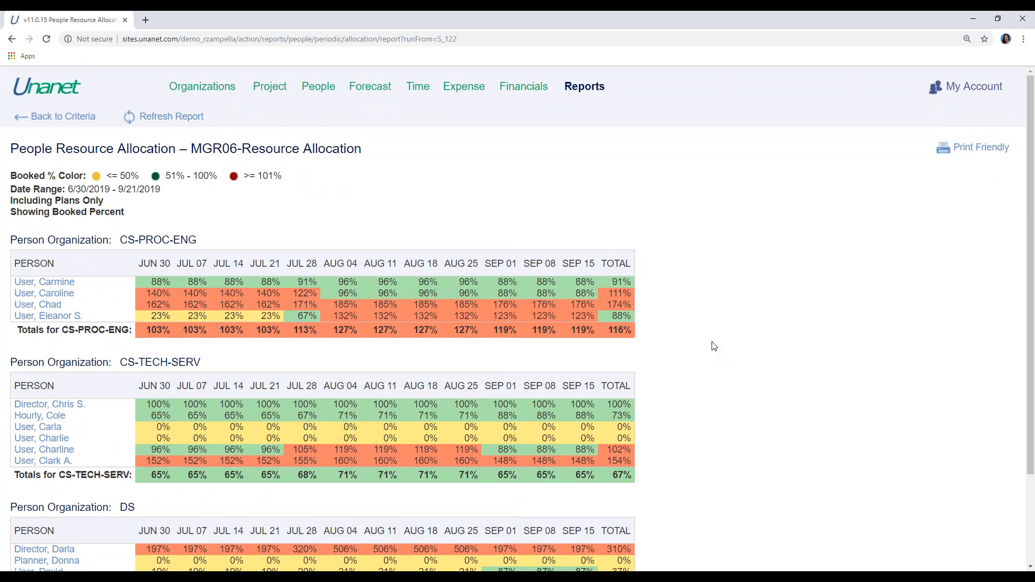
Return to the resource allocation criteria and limit the person filter to organization code "cs".
left_click(77, 120)
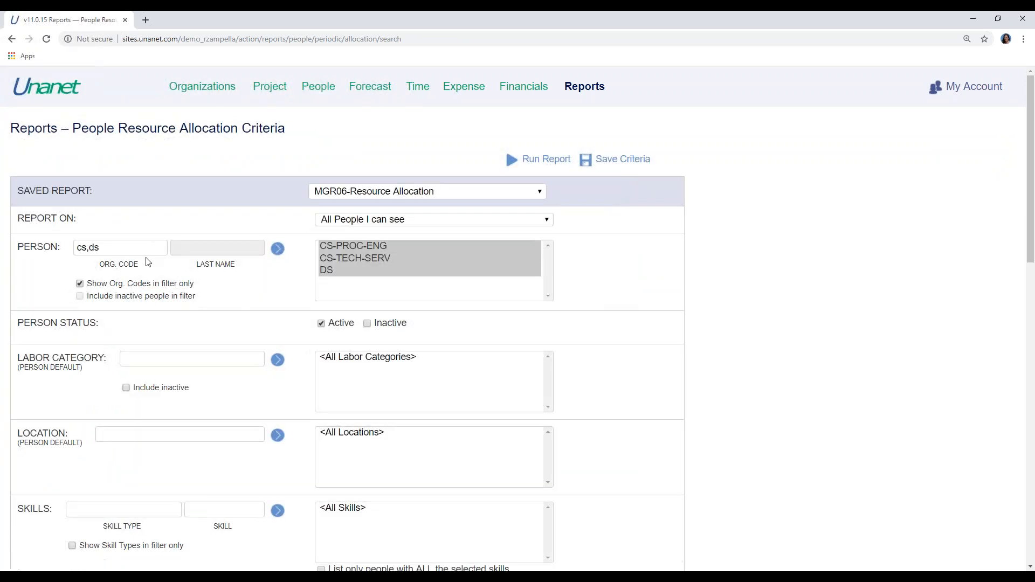
left_click(138, 246)
key("BackSpace")
key("BackSpace")
key("BackSpace")
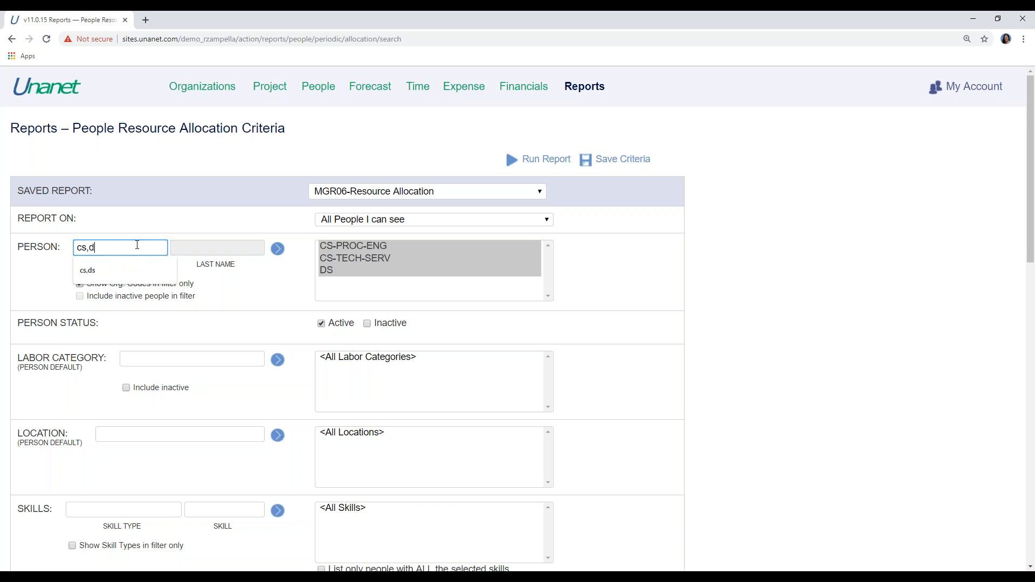
left_click(278, 249)
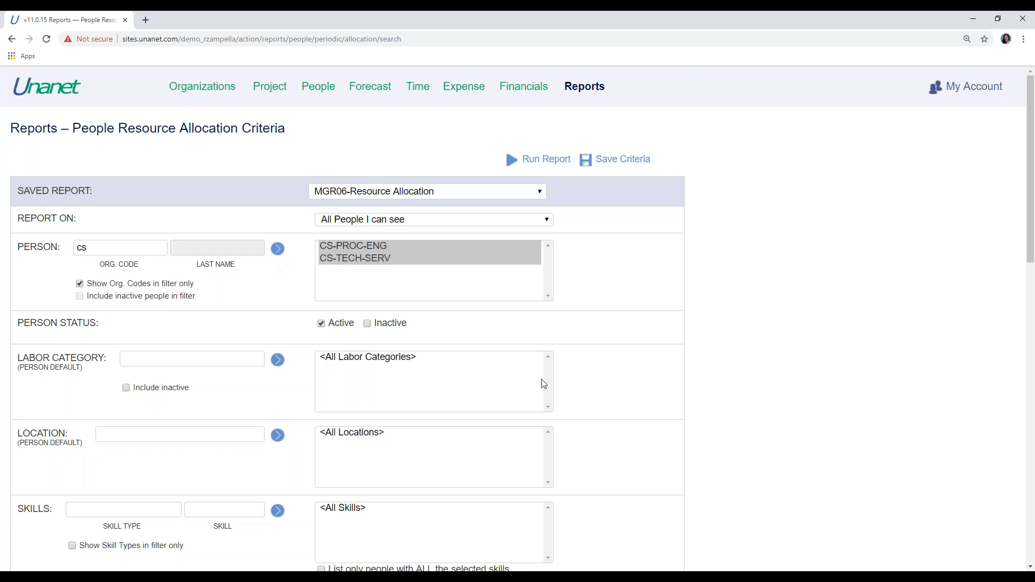
Set the reporting period's start date to Calendar - Current Month.
scroll(617, 405, "down", 2)
scroll(625, 411, "down", 7)
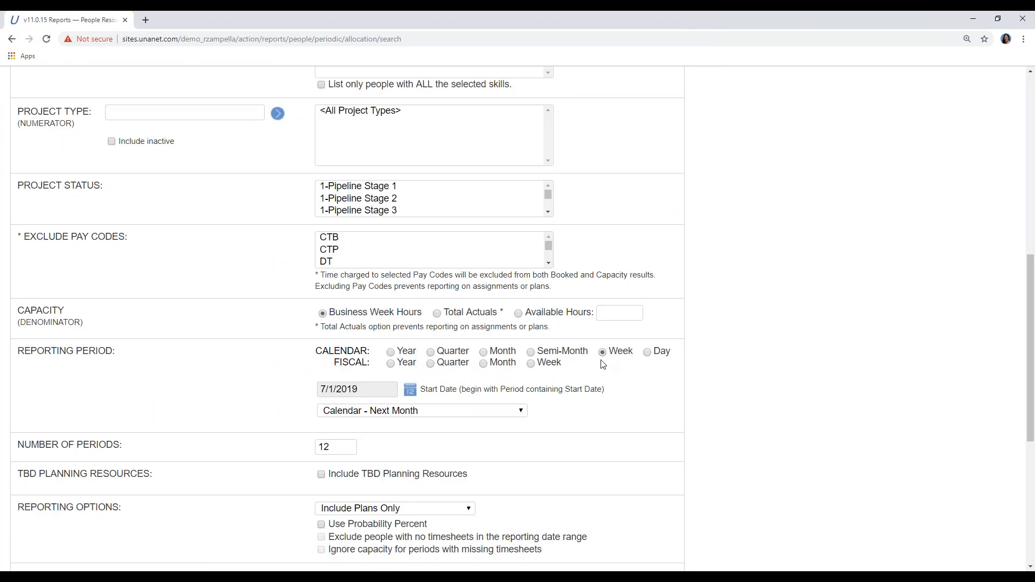
left_click(525, 413)
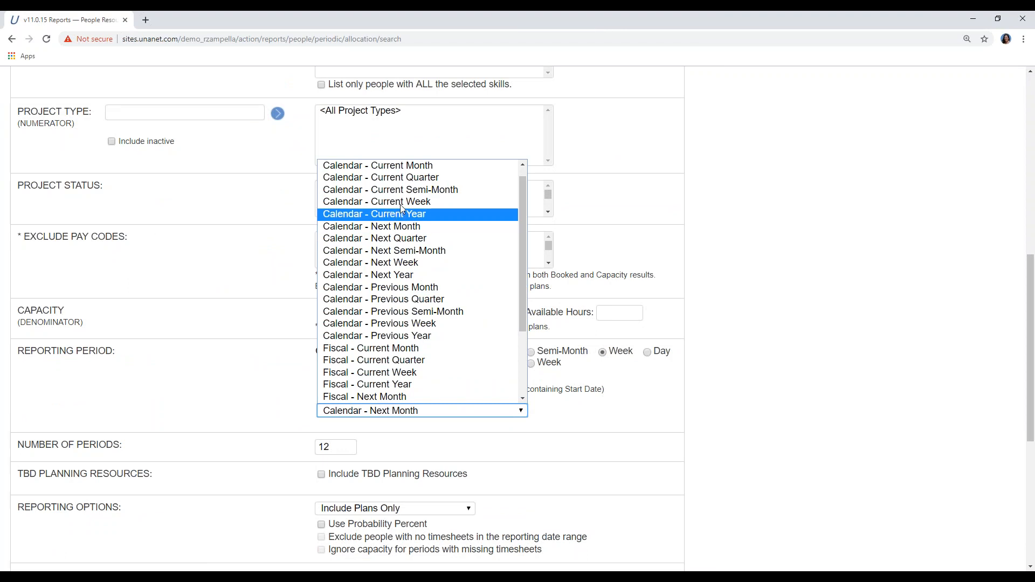
left_click(410, 166)
Include leave requests, with unapproved ones, in the criteria and run the resource allocation report.
scroll(640, 470, "down", 4)
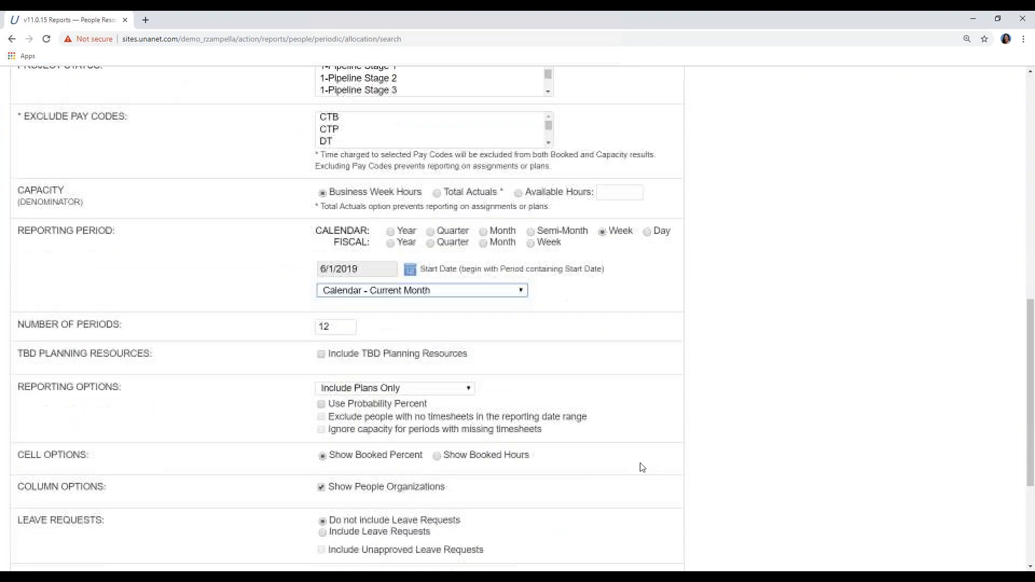
scroll(567, 435, "down", 1)
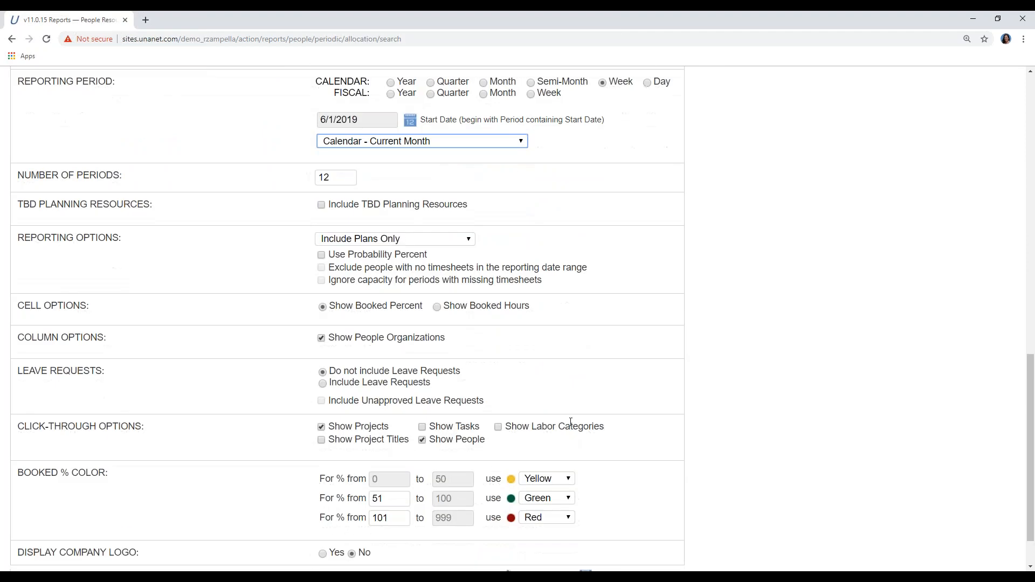
scroll(519, 379, "down", 1)
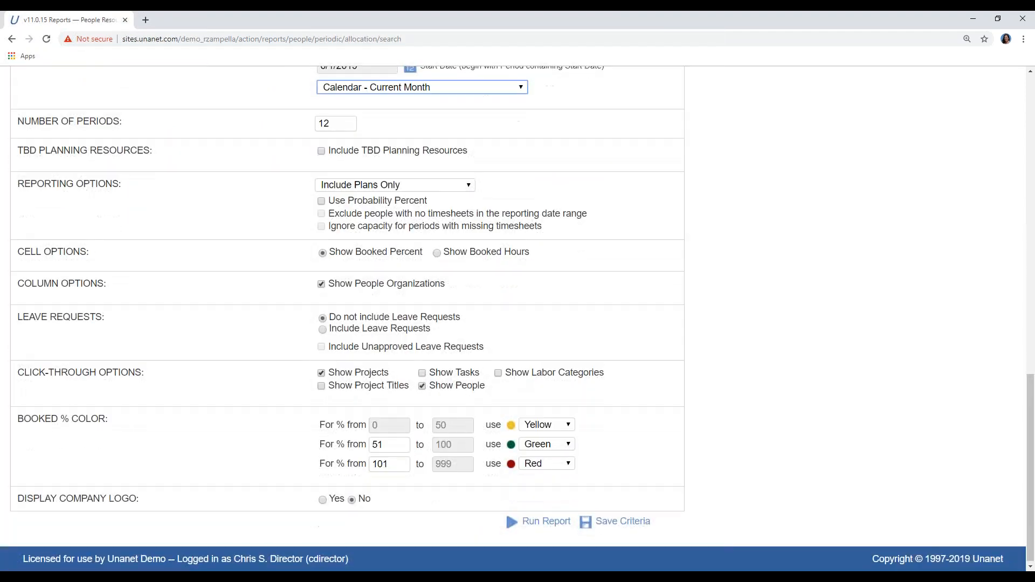
left_click(322, 330)
left_click(322, 347)
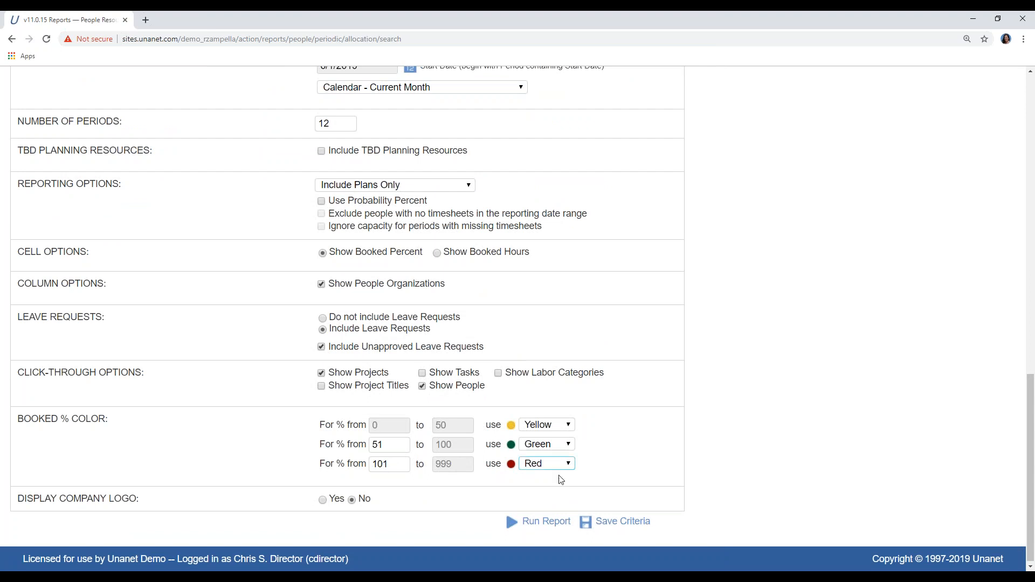
left_click(546, 522)
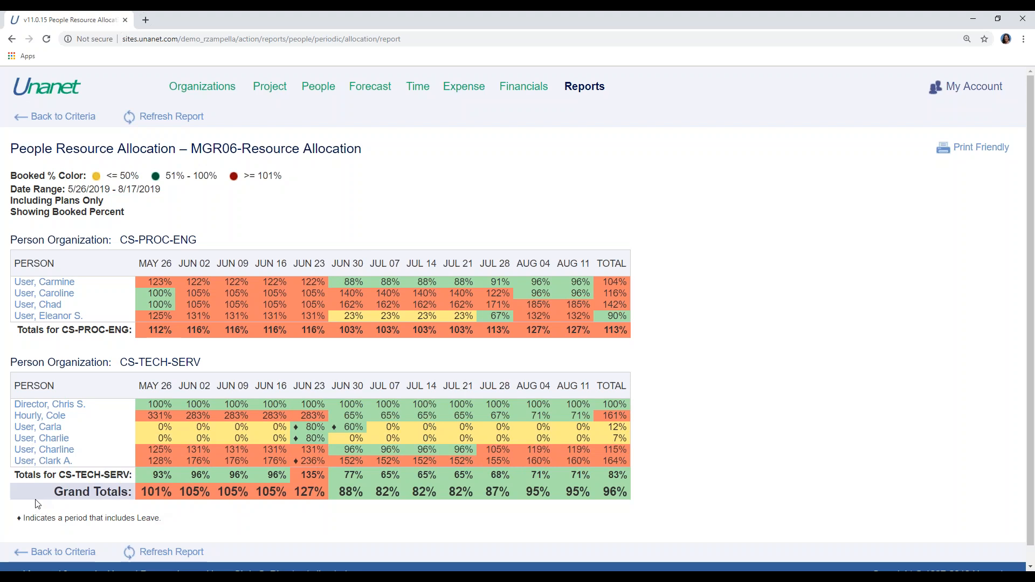
Review the project hours of the last person listed under CS-TECH-SERV and return to the People dashboard.
left_click(56, 465)
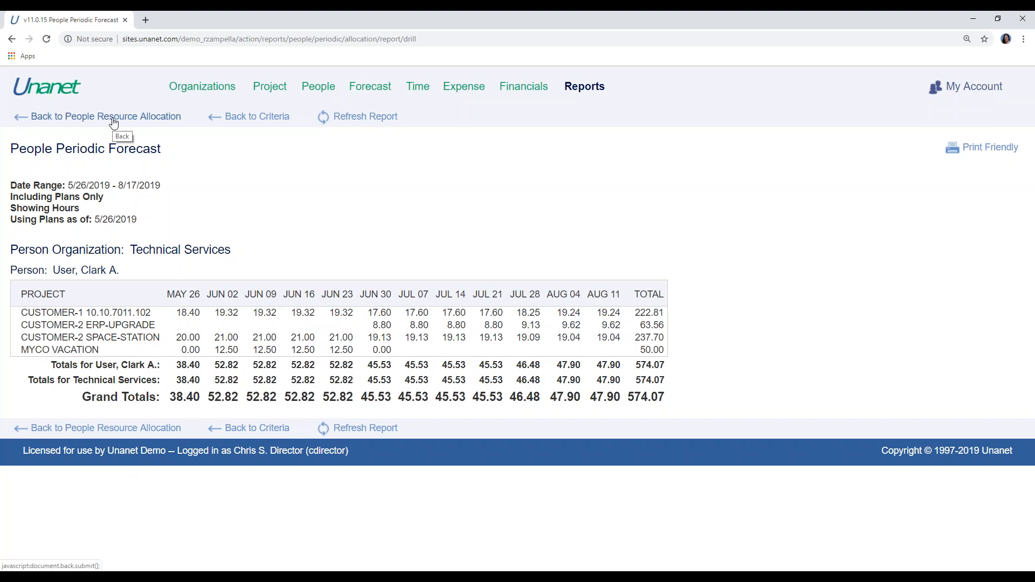
mouse_move(331, 96)
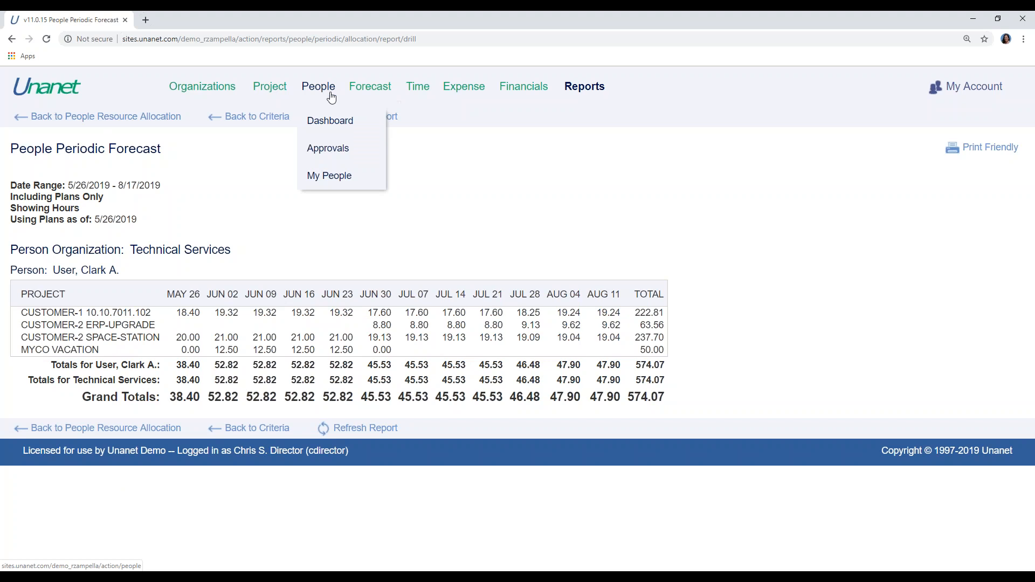
left_click(330, 121)
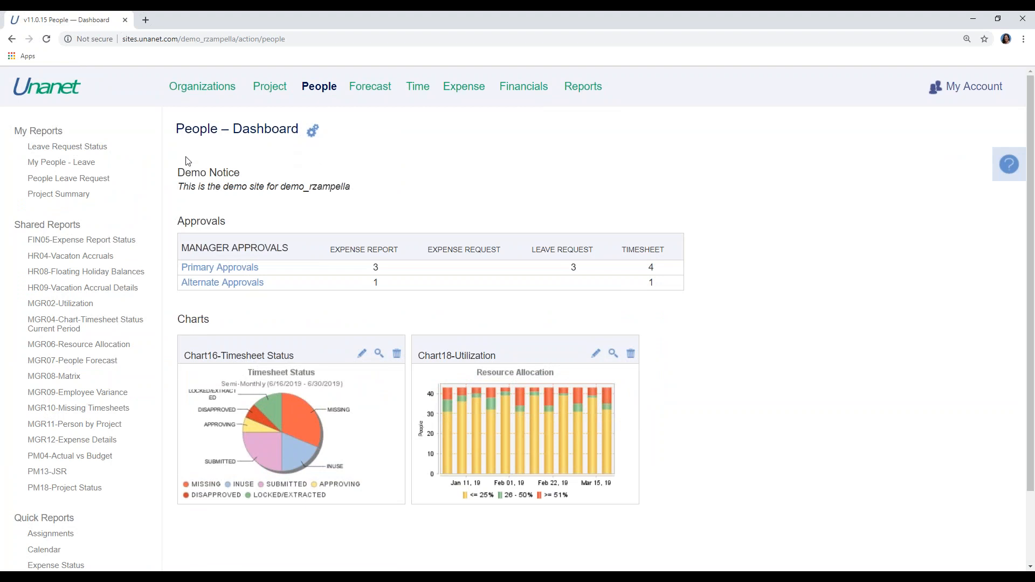
Run the saved People Leave Request report and review the leave request statuses it includes.
left_click(85, 178)
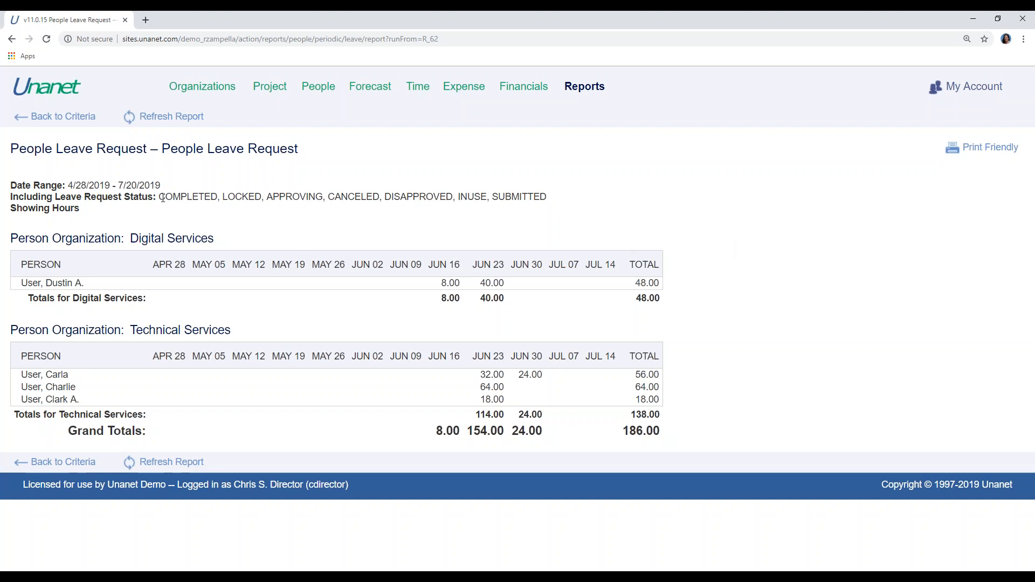
left_click_drag(161, 198, 545, 200)
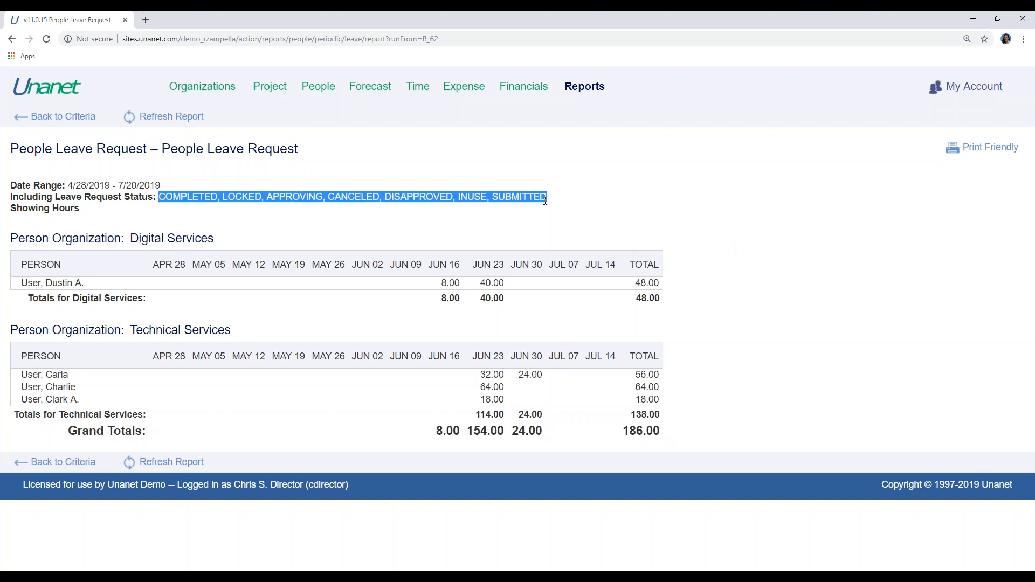
left_click(555, 228)
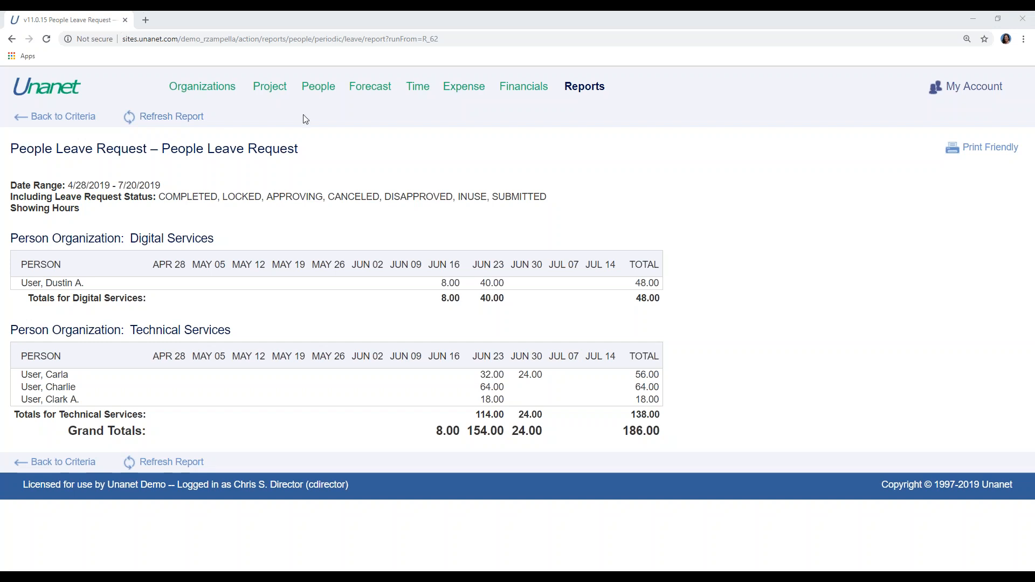
Return to the People dashboard and run the saved Leave Request Status report.
left_click(322, 91)
left_click(330, 123)
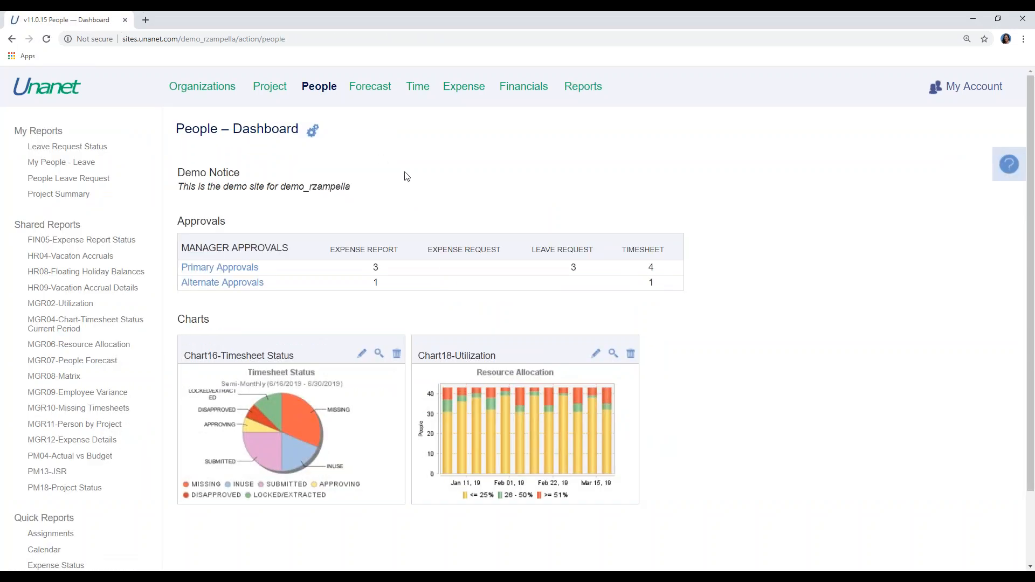
left_click(77, 149)
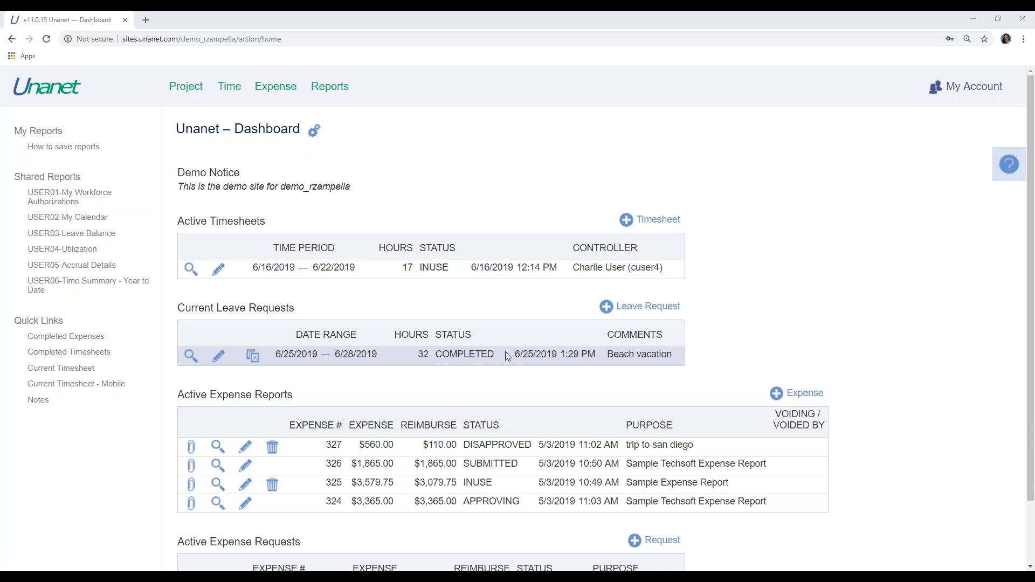
Create the employee's timesheet for 6/23/2019 to 6/29/2019 and return to the home dashboard.
left_click(666, 221)
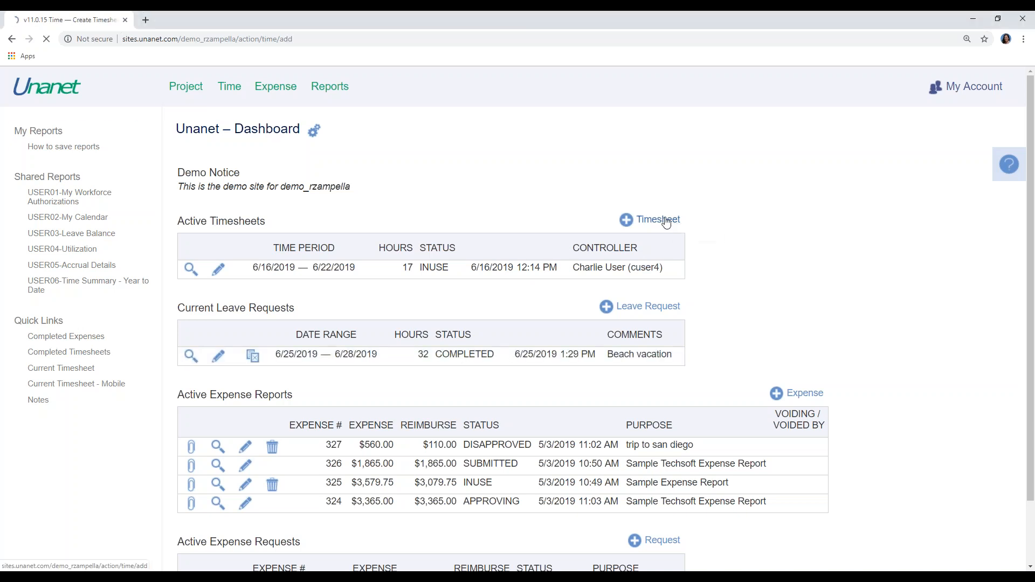
left_click(49, 261)
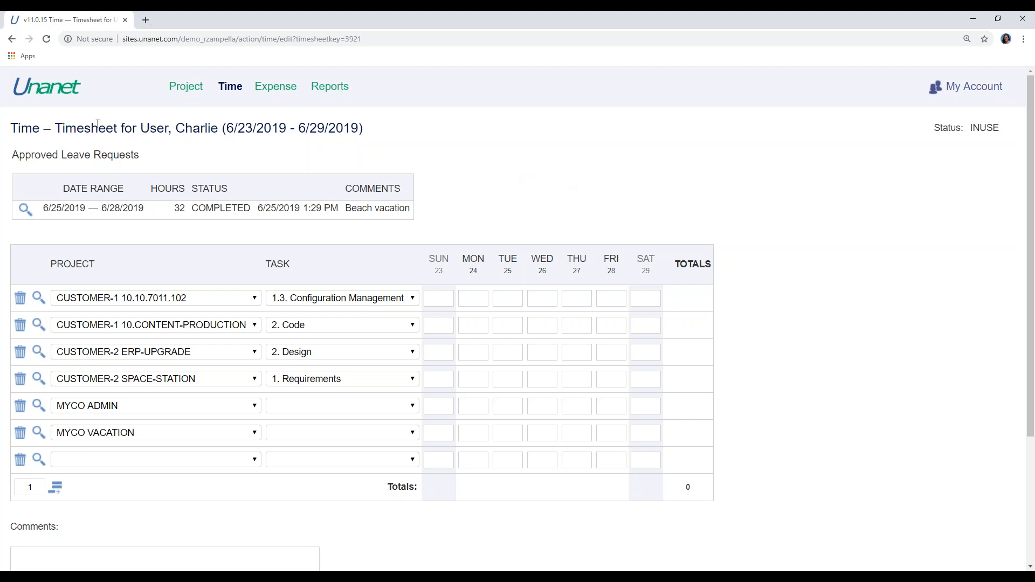
left_click(53, 94)
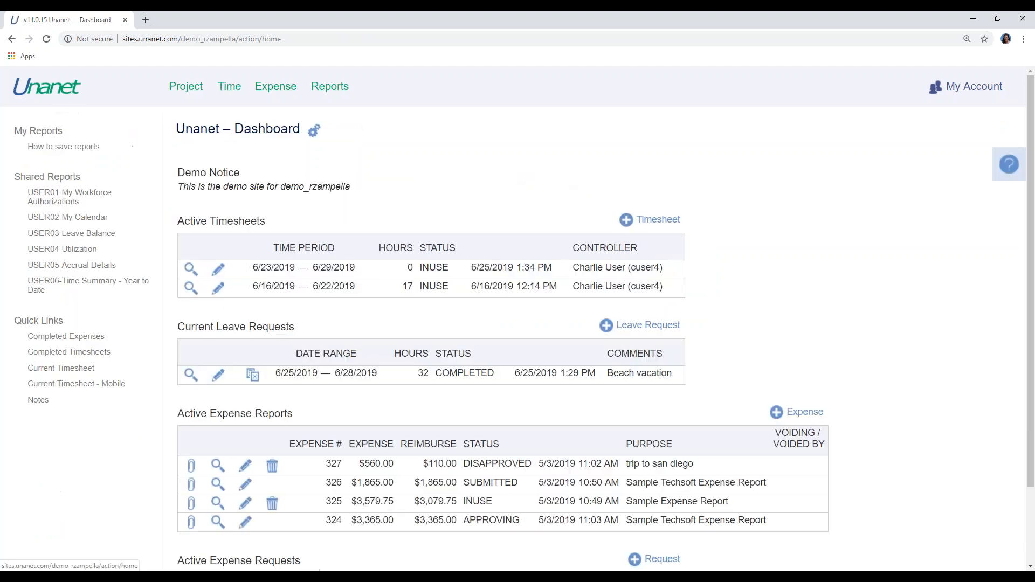